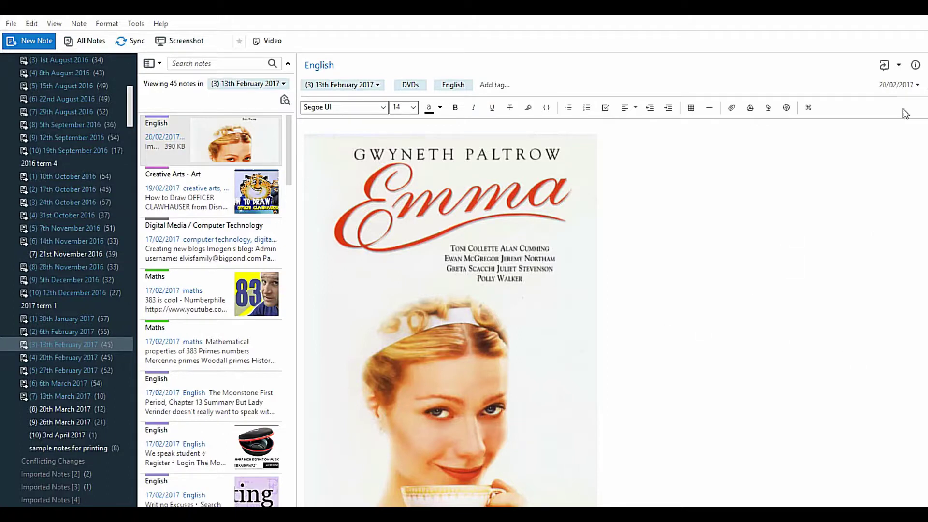
Step: Examine the term notebooks and the notes in the 13th February 2017 notebook, including the Emma DVD cover note
{"action": "scroll", "coordinate": [40, 186], "scroll_direction": "up", "scroll_amount": 3}
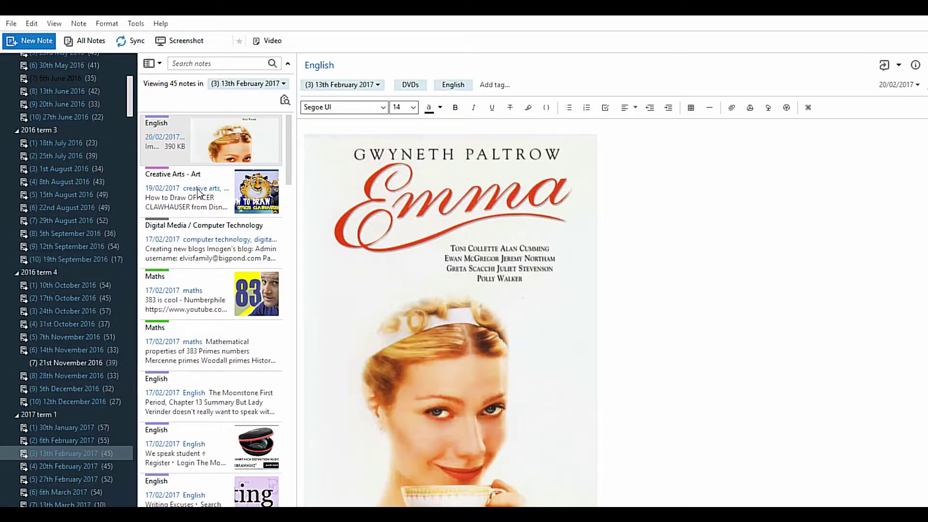
{"action": "scroll", "coordinate": [218, 208], "scroll_direction": "down", "scroll_amount": 1}
{"action": "scroll", "coordinate": [76, 320], "scroll_direction": "down", "scroll_amount": 3}
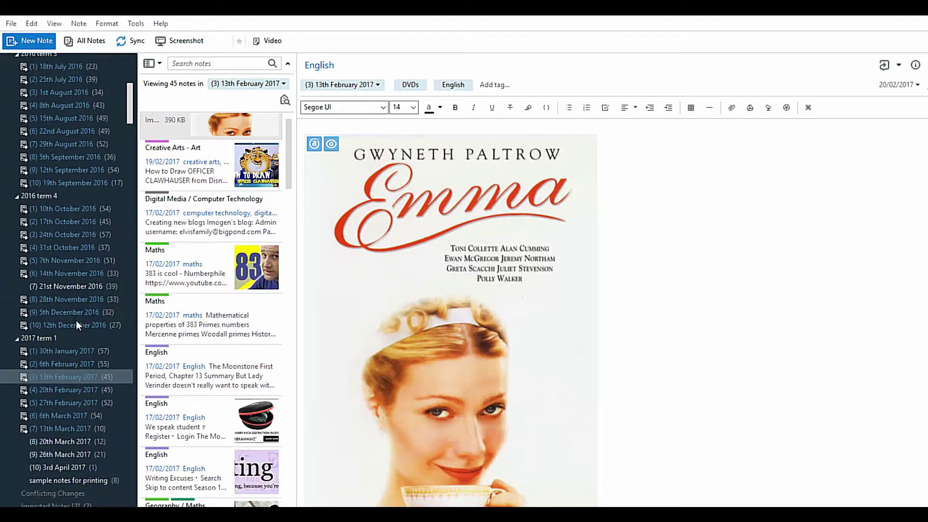
{"action": "scroll", "coordinate": [53, 302], "scroll_direction": "down", "scroll_amount": 1}
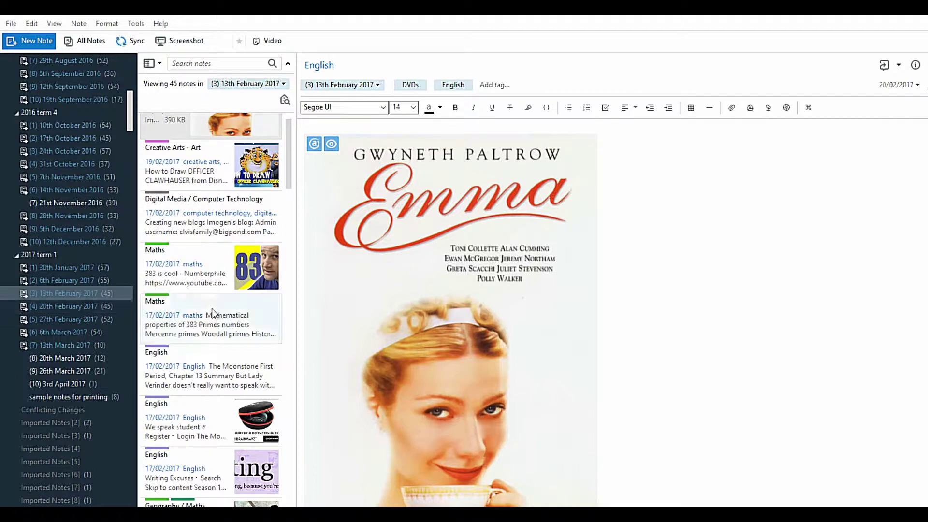
{"action": "scroll", "coordinate": [224, 219], "scroll_direction": "down", "scroll_amount": 3}
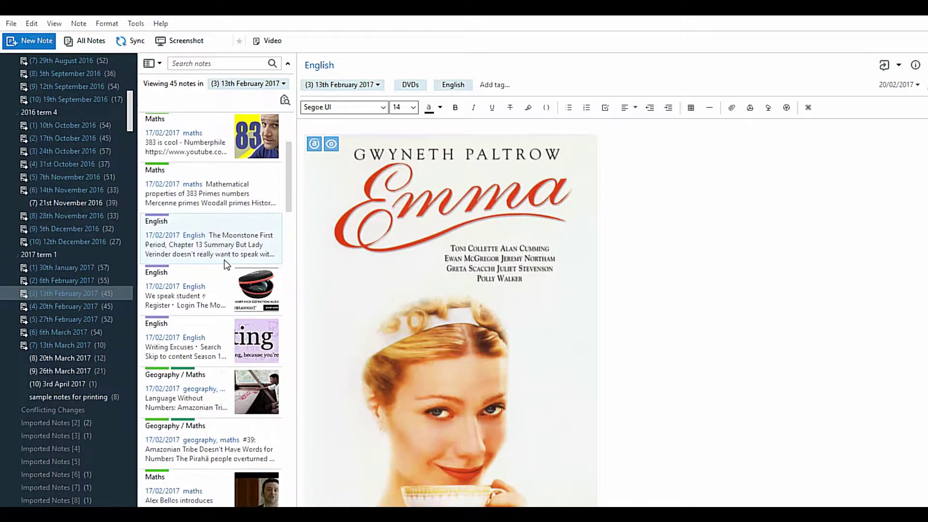
{"action": "scroll", "coordinate": [464, 242], "scroll_direction": "down", "scroll_amount": 1}
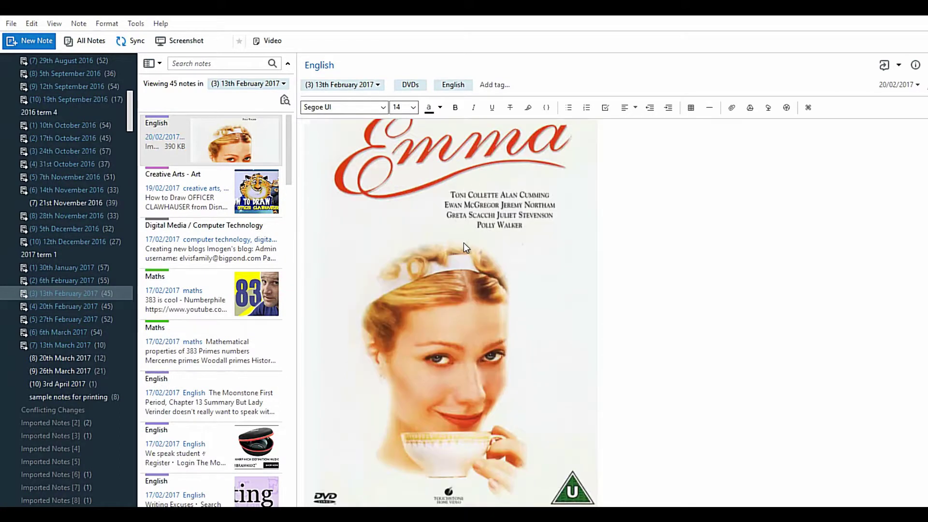
{"action": "scroll", "coordinate": [463, 244], "scroll_direction": "up", "scroll_amount": 2}
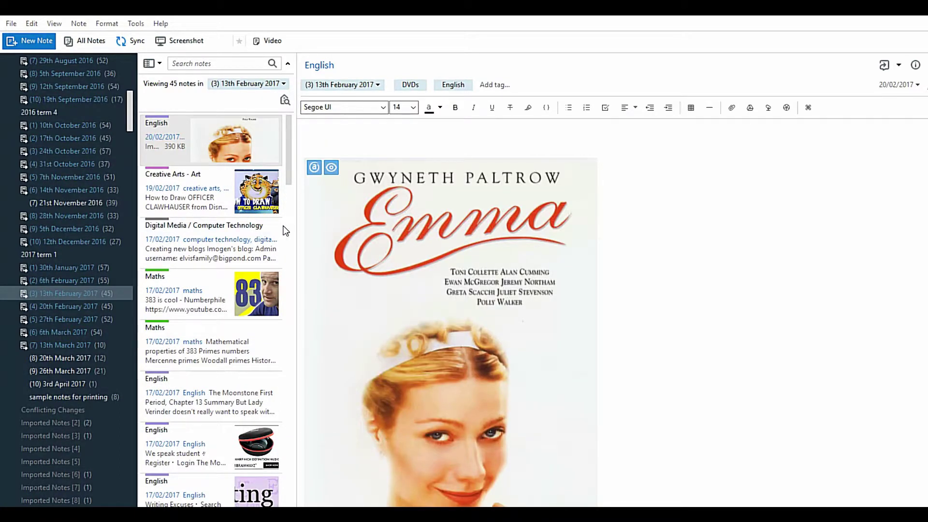
{"action": "scroll", "coordinate": [248, 239], "scroll_direction": "down", "scroll_amount": 2}
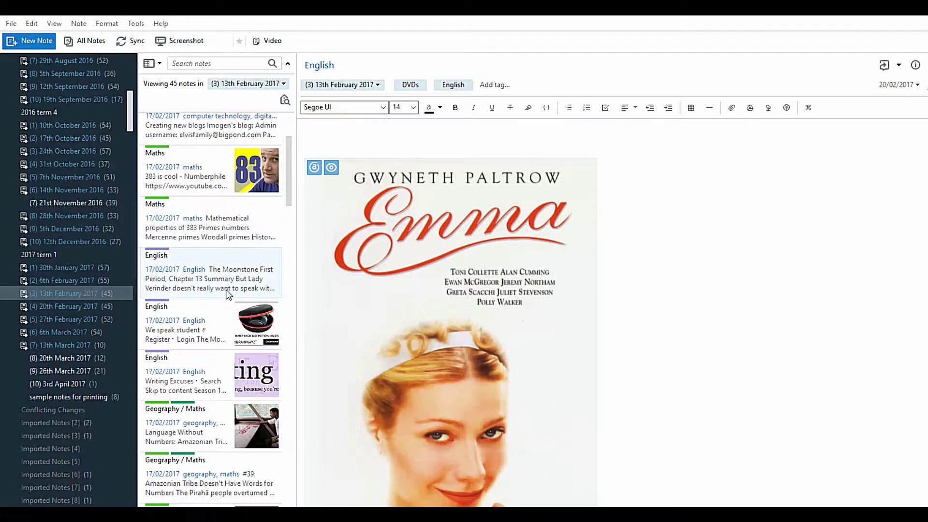
Step: View the Maths note on the mathematical properties of 383 and the English note with The Moonstone Chapter 13 summary
{"action": "left_click", "coordinate": [219, 228]}
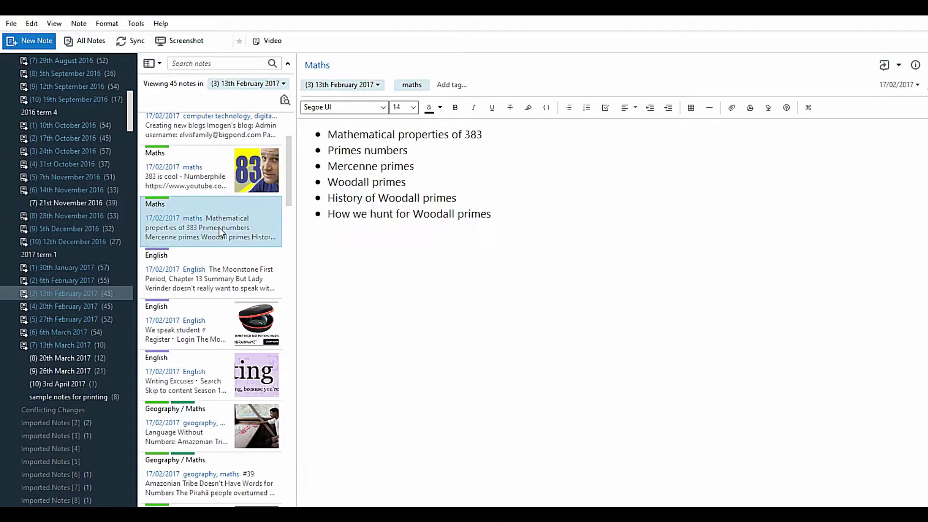
{"action": "left_click", "coordinate": [189, 266]}
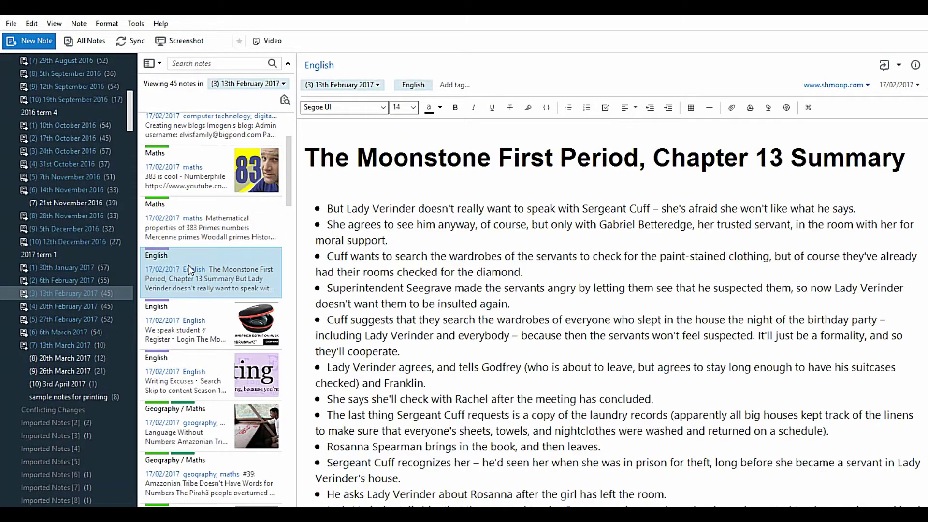
Step: Open the English note clipped from Shmoop and read through The Moonstone Chapter 12 summary and the extra web content below it
{"action": "left_click", "coordinate": [188, 322]}
{"action": "scroll", "coordinate": [364, 293], "scroll_direction": "down", "scroll_amount": 6}
{"action": "scroll", "coordinate": [406, 290], "scroll_direction": "up", "scroll_amount": 6}
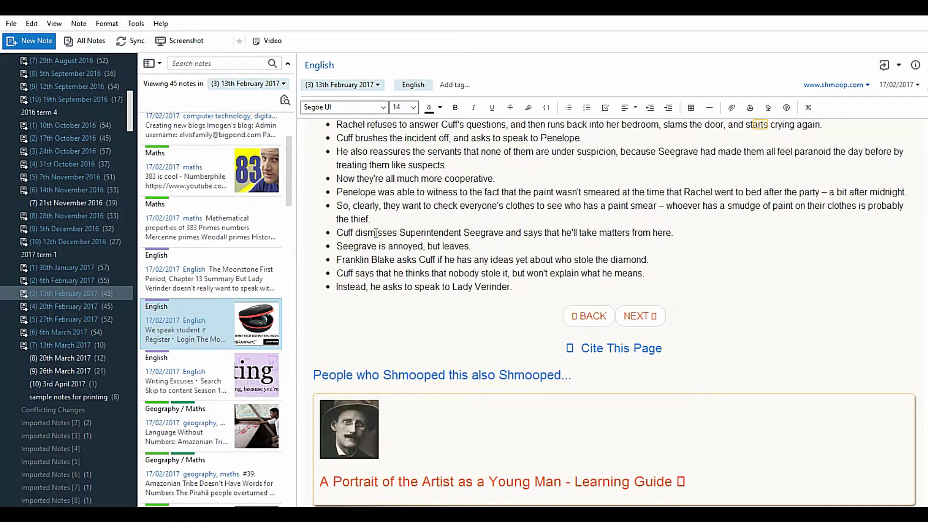
{"action": "scroll", "coordinate": [376, 232], "scroll_direction": "up", "scroll_amount": 10}
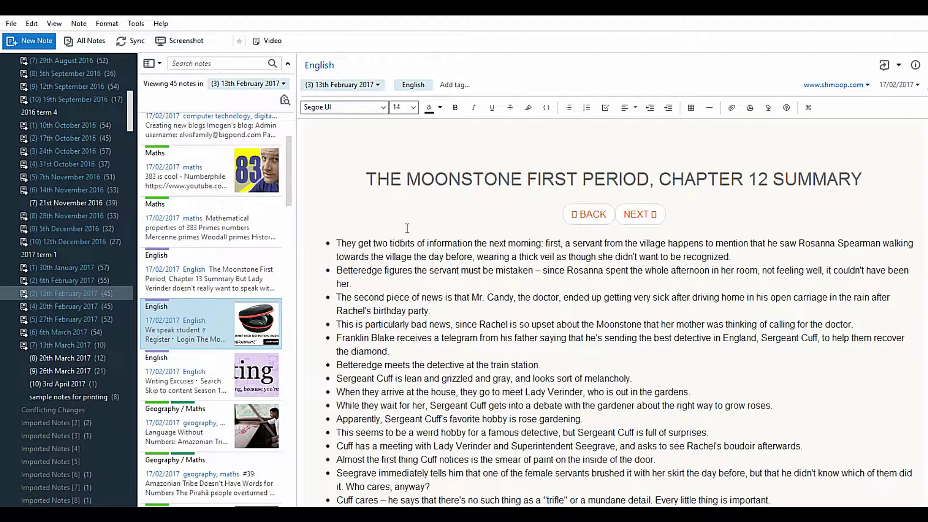
{"action": "scroll", "coordinate": [423, 237], "scroll_direction": "down", "scroll_amount": 15}
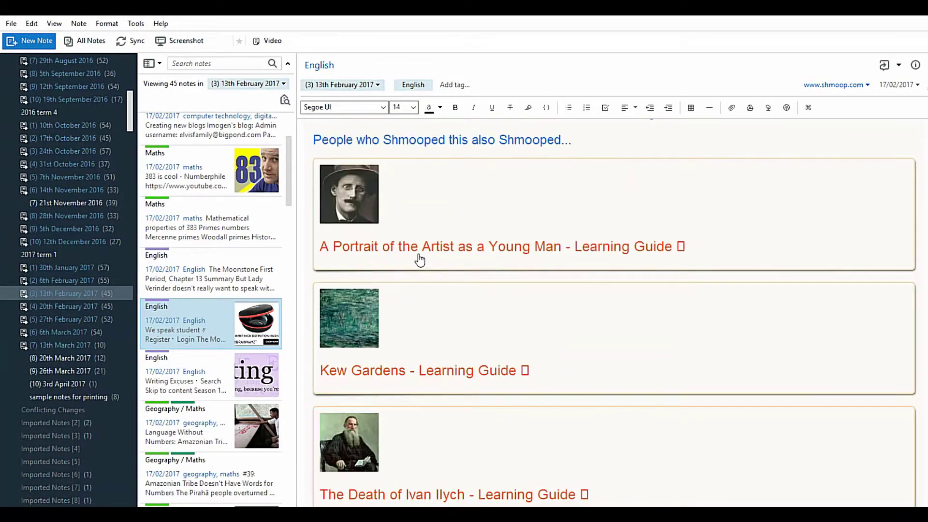
{"action": "scroll", "coordinate": [420, 232], "scroll_direction": "up", "scroll_amount": 3}
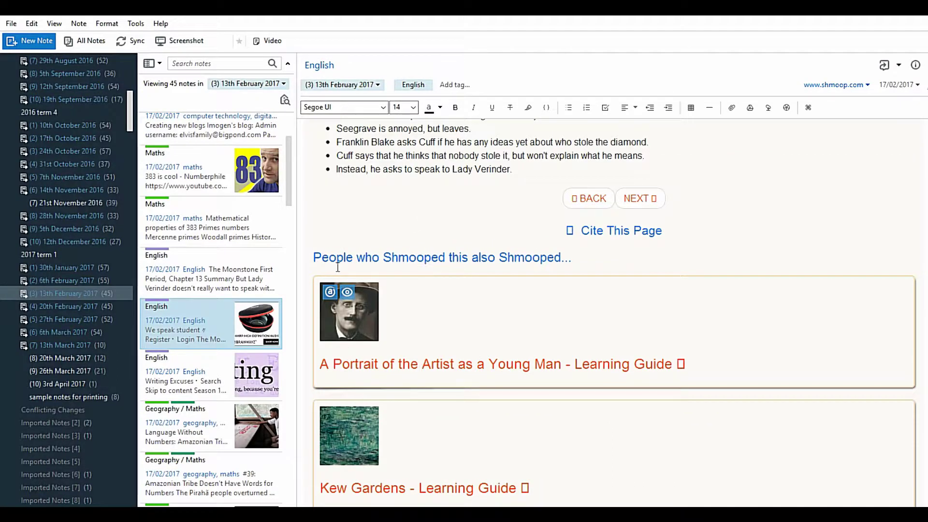
{"action": "scroll", "coordinate": [445, 290], "scroll_direction": "down", "scroll_amount": 6}
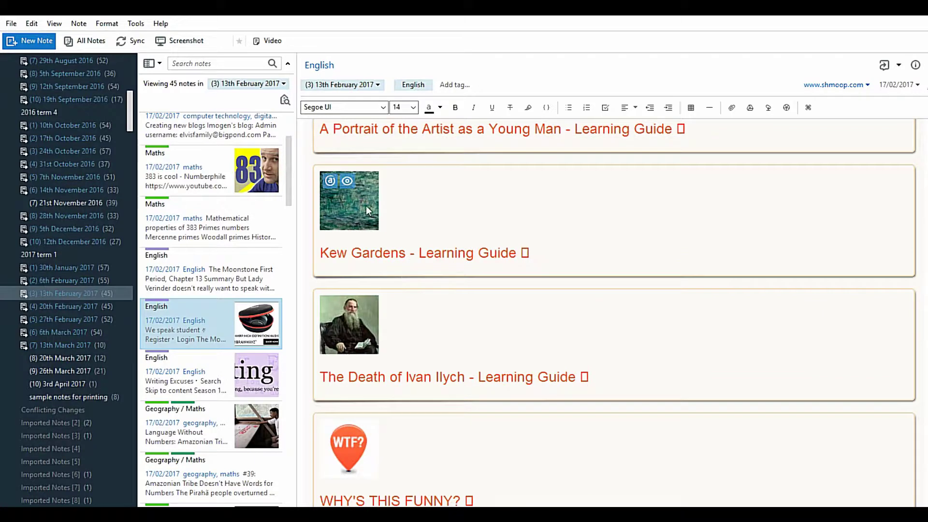
{"action": "scroll", "coordinate": [406, 440], "scroll_direction": "down", "scroll_amount": 15}
{"action": "scroll", "coordinate": [445, 385], "scroll_direction": "up", "scroll_amount": 20}
{"action": "scroll", "coordinate": [428, 361], "scroll_direction": "up", "scroll_amount": 12}
{"action": "scroll", "coordinate": [426, 364], "scroll_direction": "down", "scroll_amount": 9}
{"action": "scroll", "coordinate": [372, 322], "scroll_direction": "up", "scroll_amount": 6}
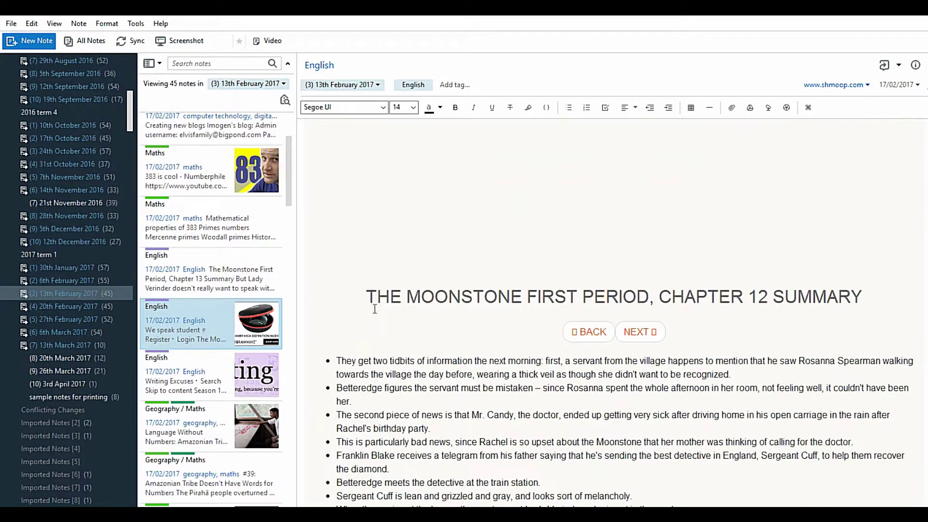
{"action": "scroll", "coordinate": [439, 357], "scroll_direction": "down", "scroll_amount": 3}
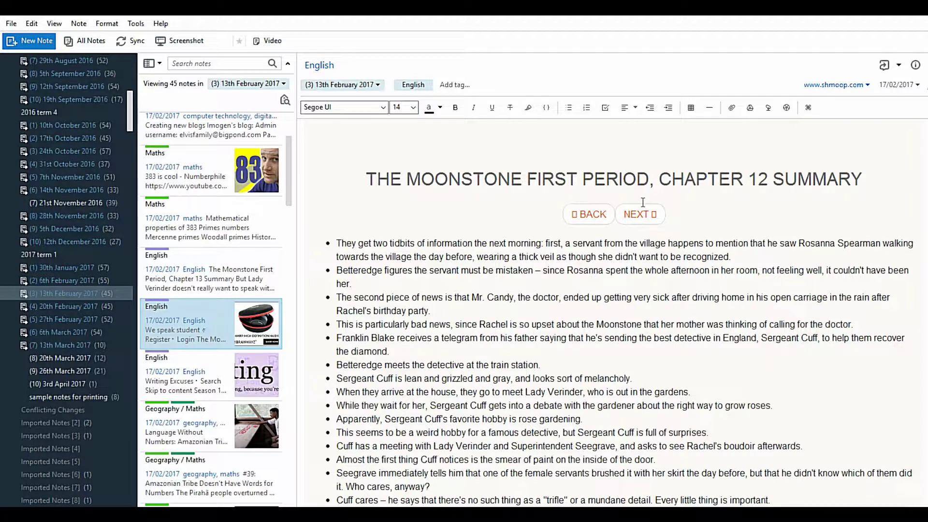
{"action": "scroll", "coordinate": [396, 288], "scroll_direction": "down", "scroll_amount": 3}
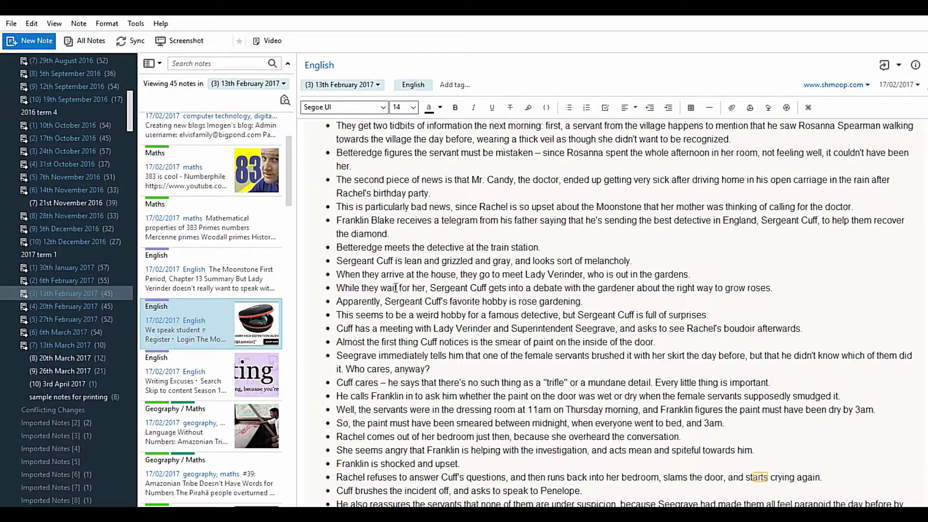
{"action": "scroll", "coordinate": [395, 288], "scroll_direction": "down", "scroll_amount": 15}
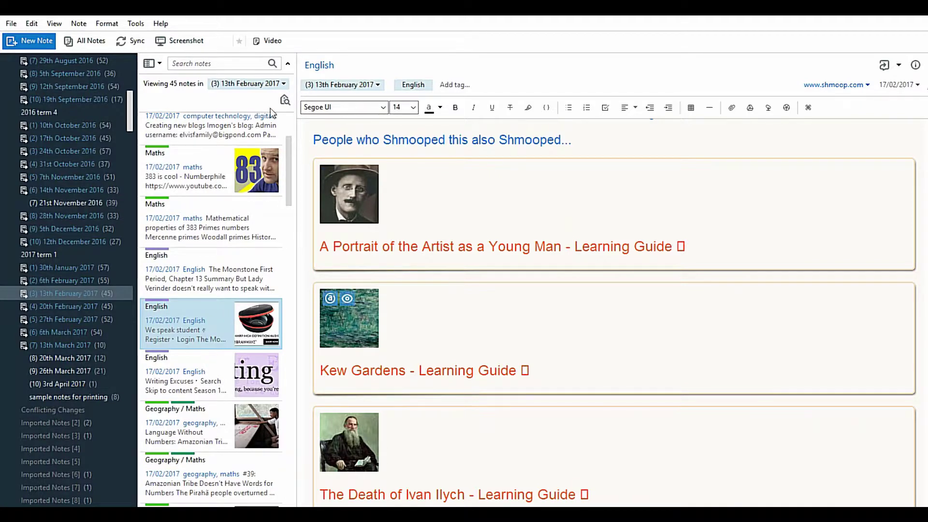
Step: Delete the "People who Shmooped this also Shmooped..." heading and the three learning guide boxes beneath it from the Chapter 12 note
{"action": "left_click", "coordinate": [308, 140]}
{"action": "key", "text": "ctrl+a"}
{"action": "left_click", "coordinate": [349, 189]}
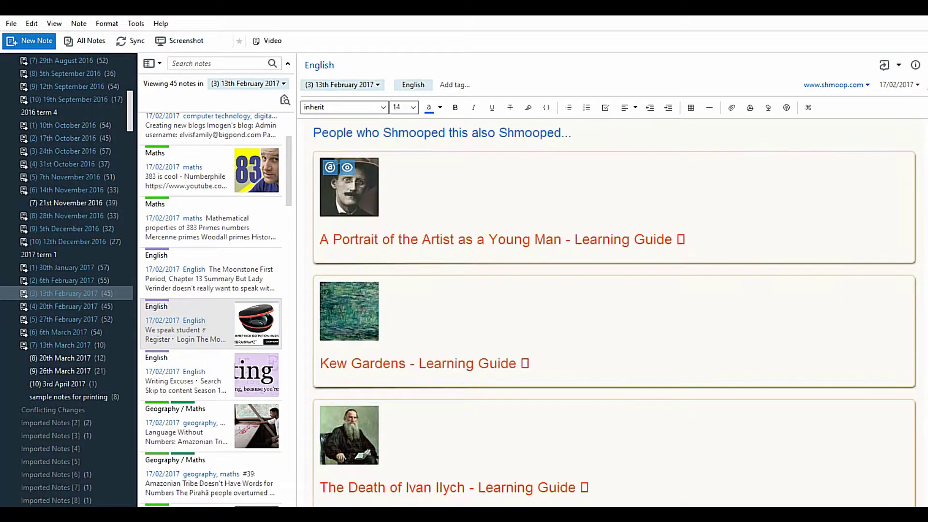
{"action": "key", "text": "ctrl+a"}
{"action": "key", "text": "Delete"}
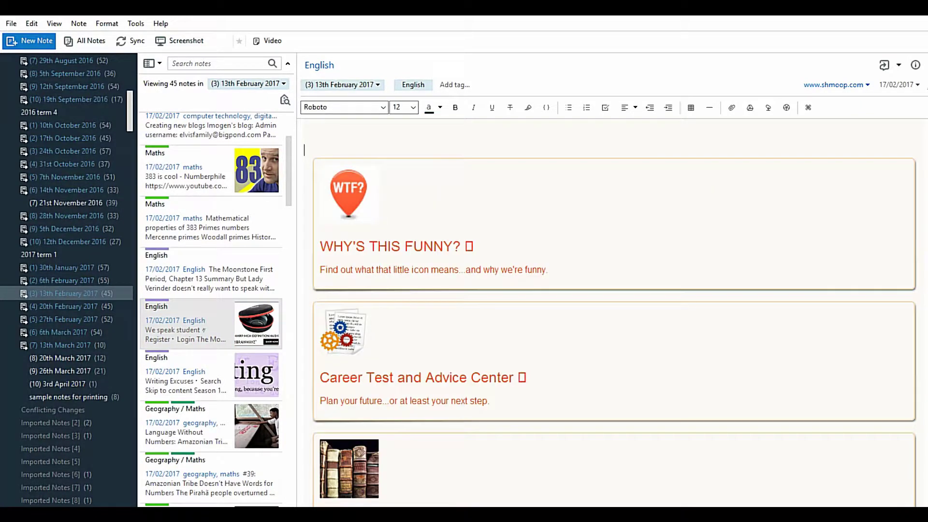
{"action": "scroll", "coordinate": [406, 481], "scroll_direction": "down", "scroll_amount": 5}
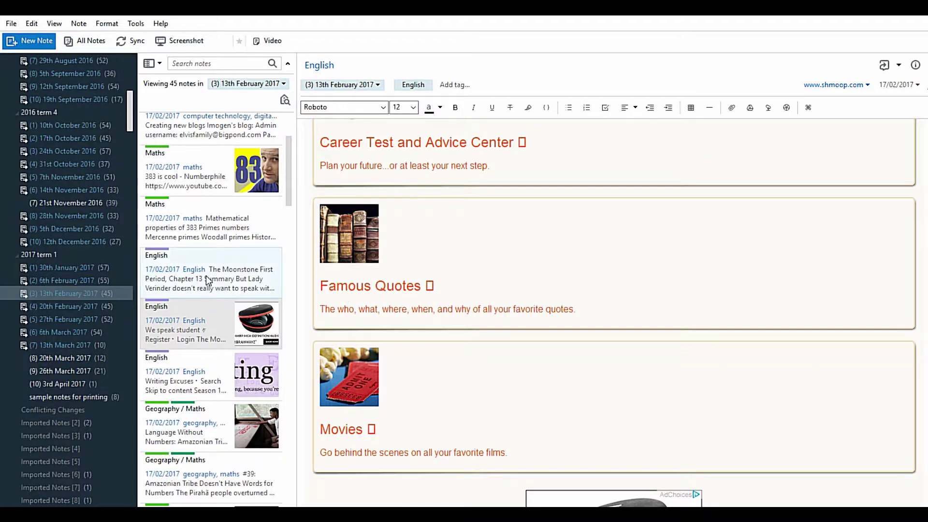
Step: Reopen the English note containing The Moonstone Chapter 13 summary
{"action": "scroll", "coordinate": [208, 280], "scroll_direction": "down", "scroll_amount": 2}
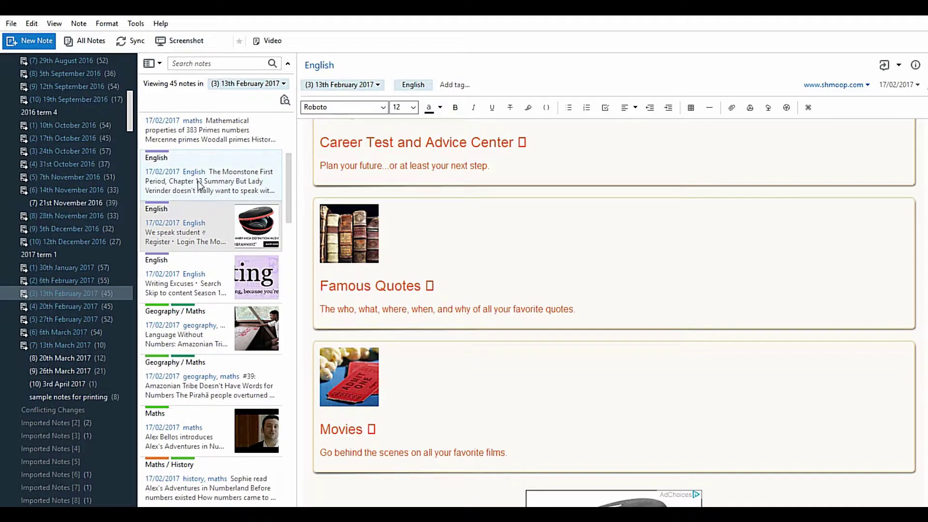
{"action": "left_click", "coordinate": [203, 195]}
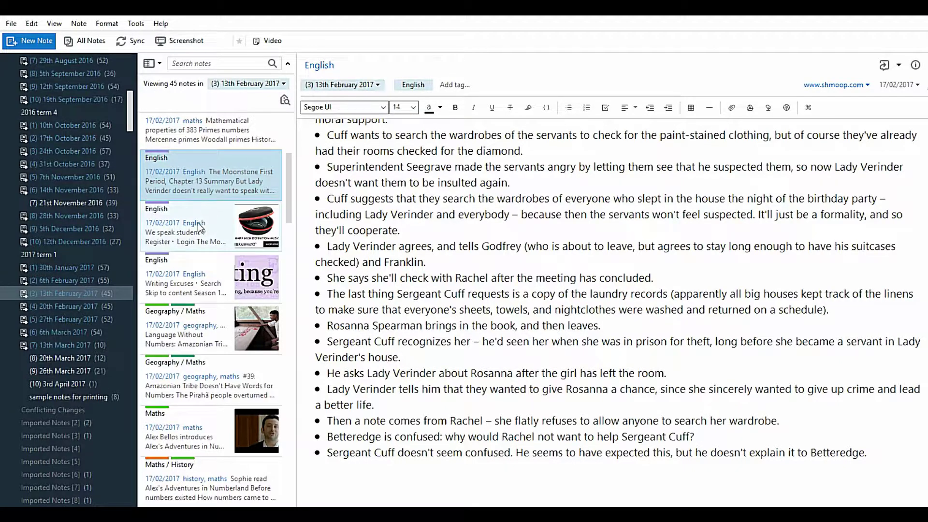
Step: Look through the notebook's remaining notes and open the Creative Arts note about the Into The West YouTube video
{"action": "scroll", "coordinate": [221, 305], "scroll_direction": "down", "scroll_amount": 2}
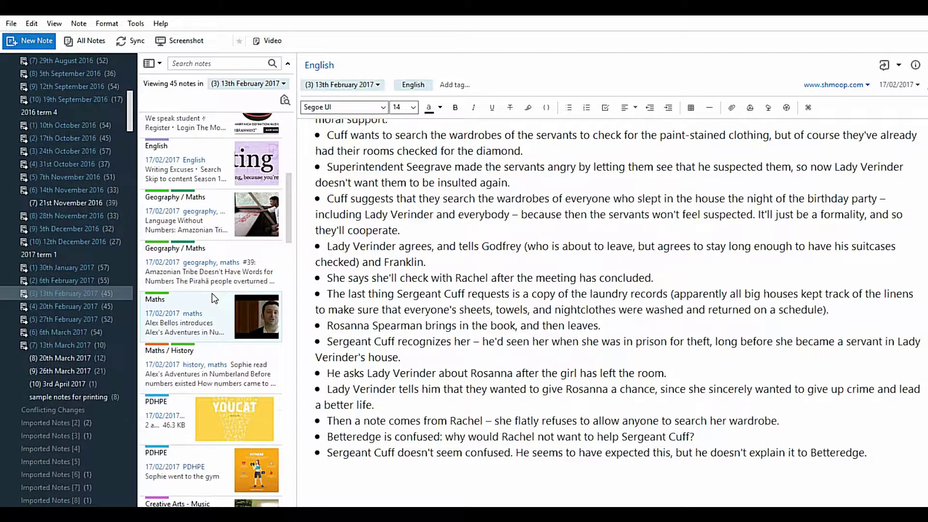
{"action": "scroll", "coordinate": [211, 293], "scroll_direction": "up", "scroll_amount": 2}
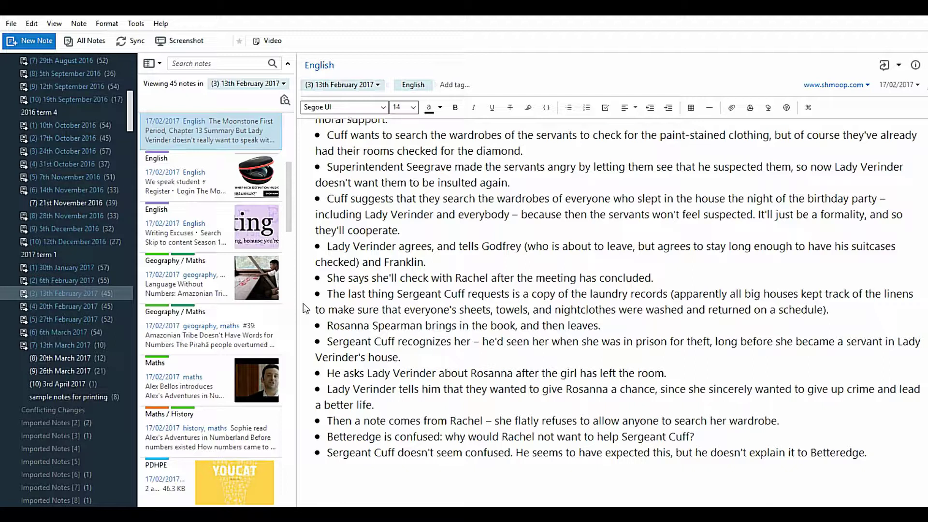
{"action": "scroll", "coordinate": [202, 293], "scroll_direction": "down", "scroll_amount": 1}
{"action": "scroll", "coordinate": [202, 293], "scroll_direction": "down", "scroll_amount": 1}
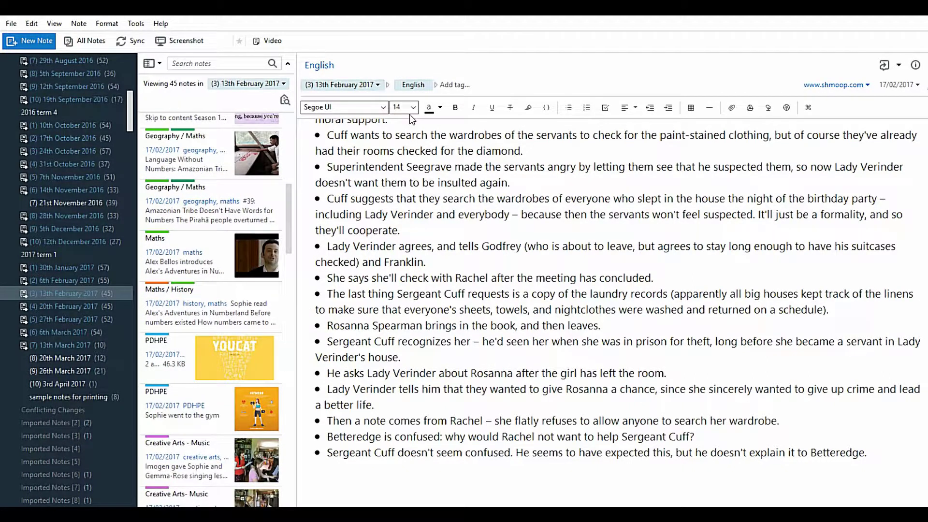
{"action": "scroll", "coordinate": [215, 270], "scroll_direction": "down", "scroll_amount": 1}
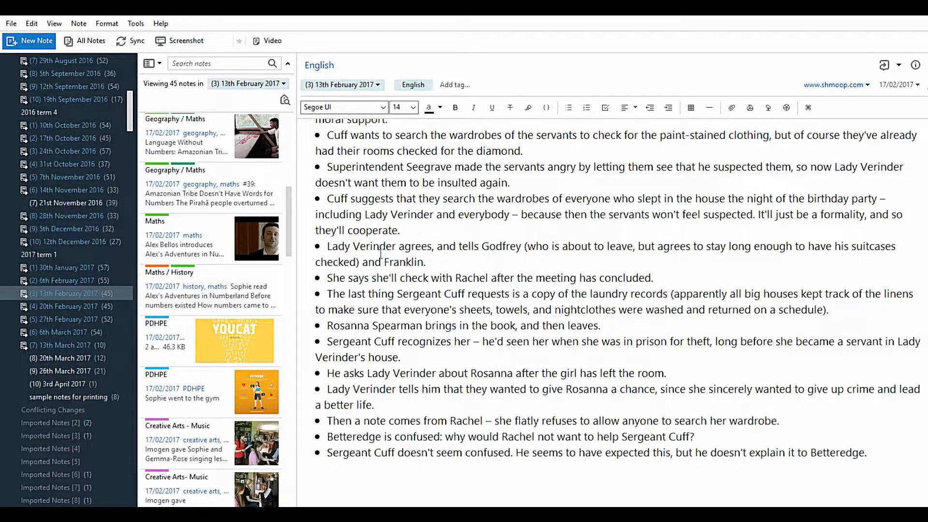
{"action": "scroll", "coordinate": [214, 212], "scroll_direction": "down", "scroll_amount": 2}
{"action": "scroll", "coordinate": [214, 217], "scroll_direction": "down", "scroll_amount": 4}
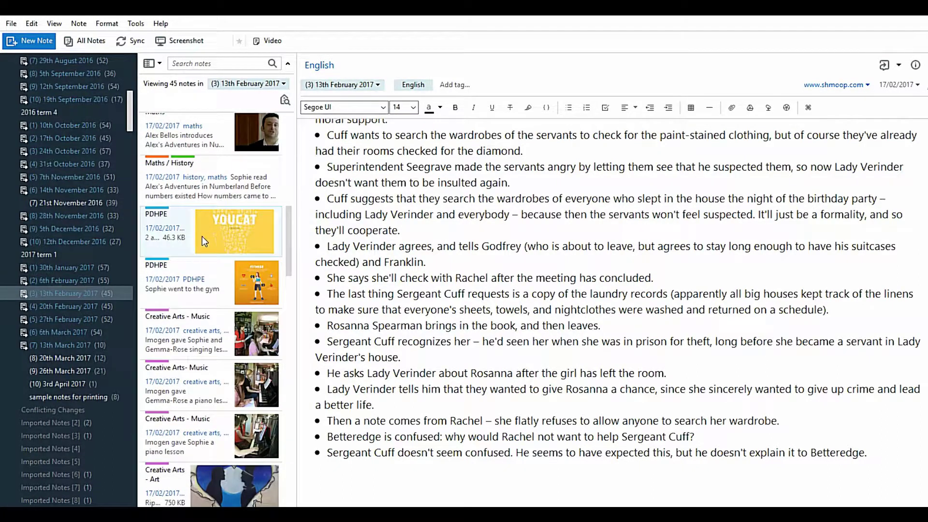
{"action": "scroll", "coordinate": [192, 248], "scroll_direction": "down", "scroll_amount": 1}
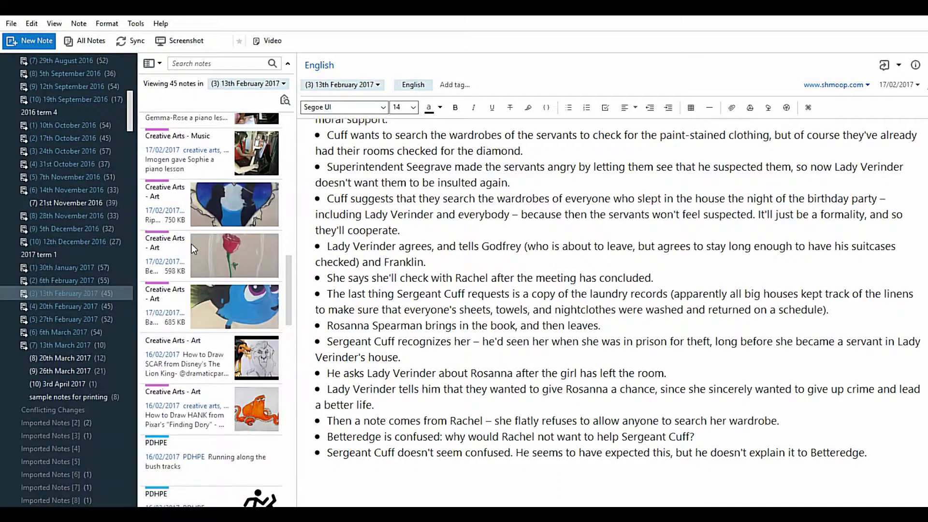
{"action": "scroll", "coordinate": [191, 251], "scroll_direction": "down", "scroll_amount": 2}
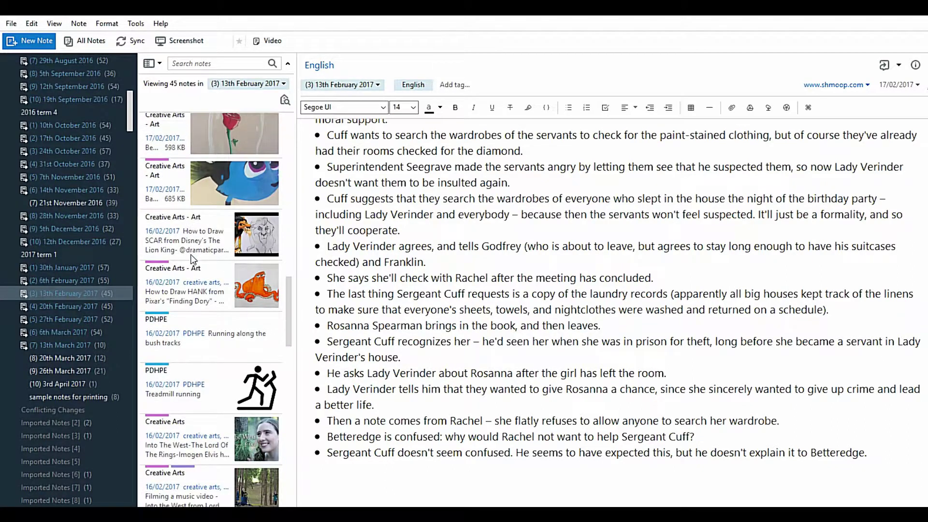
{"action": "scroll", "coordinate": [193, 259], "scroll_direction": "down", "scroll_amount": 3}
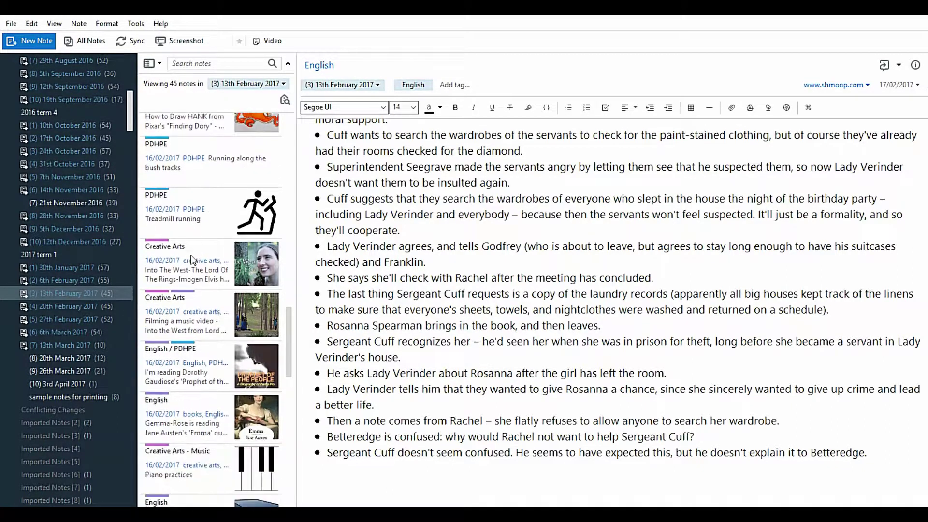
{"action": "left_click", "coordinate": [215, 258]}
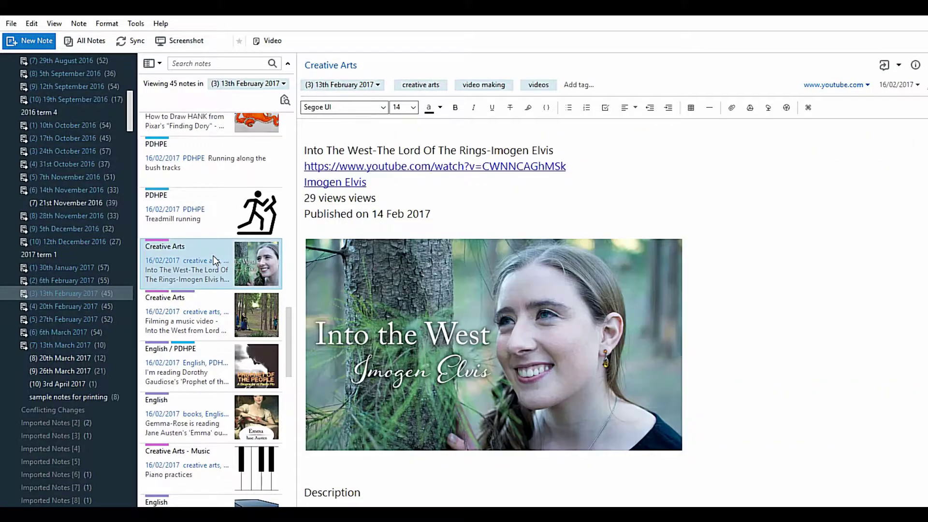
Step: Open the Creative Arts note about filming the Into the West music video and view its photos
{"action": "left_click", "coordinate": [197, 317]}
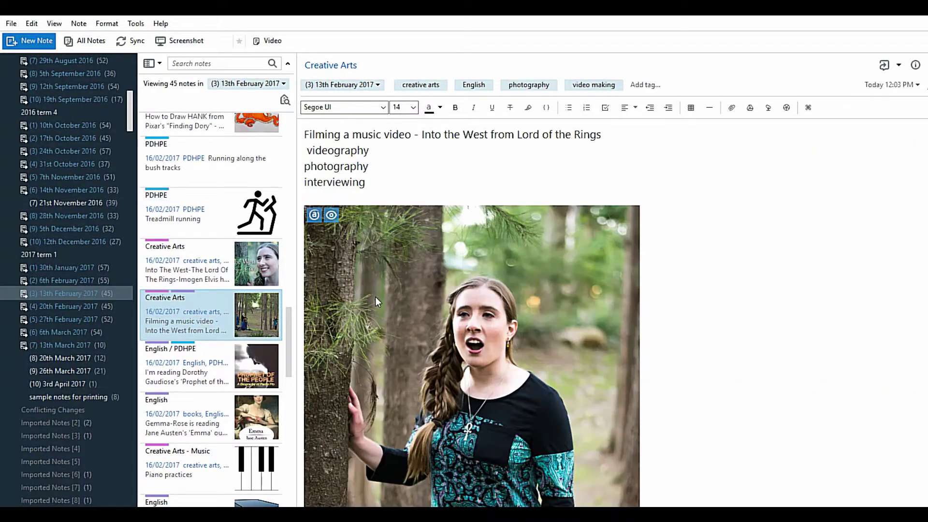
{"action": "scroll", "coordinate": [425, 305], "scroll_direction": "down", "scroll_amount": 10}
{"action": "scroll", "coordinate": [576, 306], "scroll_direction": "down", "scroll_amount": 5}
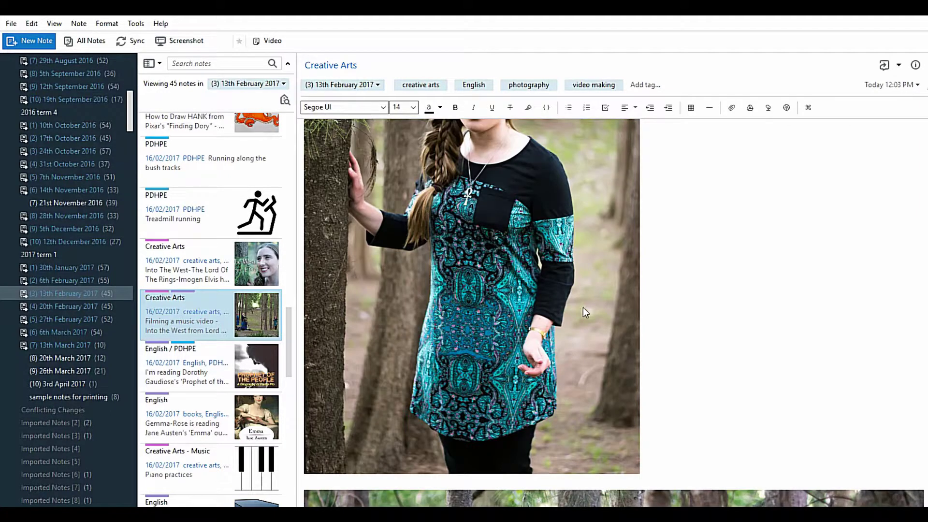
{"action": "scroll", "coordinate": [592, 312], "scroll_direction": "down", "scroll_amount": 5}
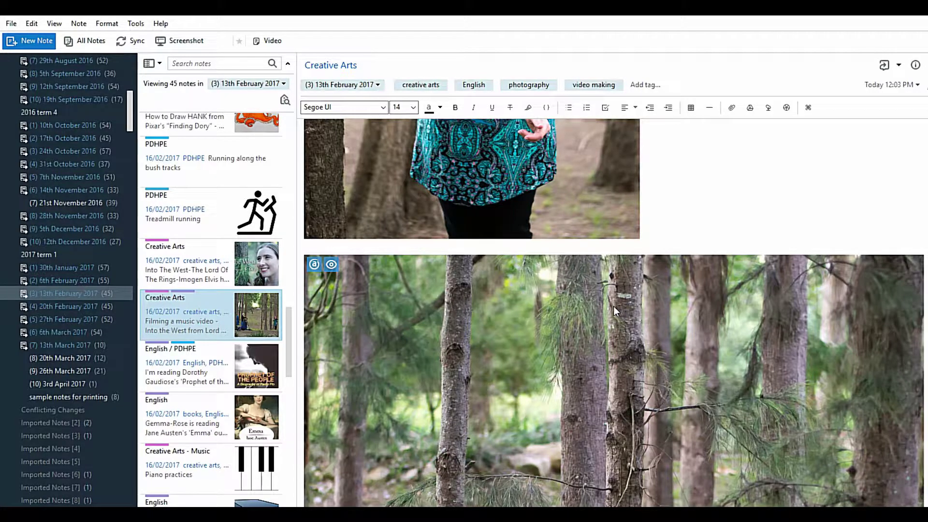
Step: Review the text and photos in the Creative Arts note about filming the Into the West music video
{"action": "scroll", "coordinate": [613, 306], "scroll_direction": "up", "scroll_amount": 10}
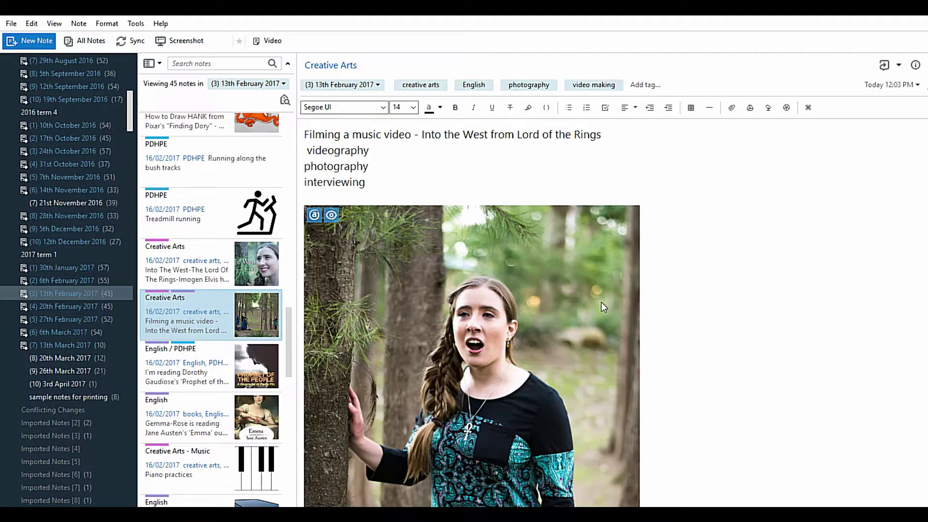
{"action": "scroll", "coordinate": [594, 293], "scroll_direction": "down", "scroll_amount": 15}
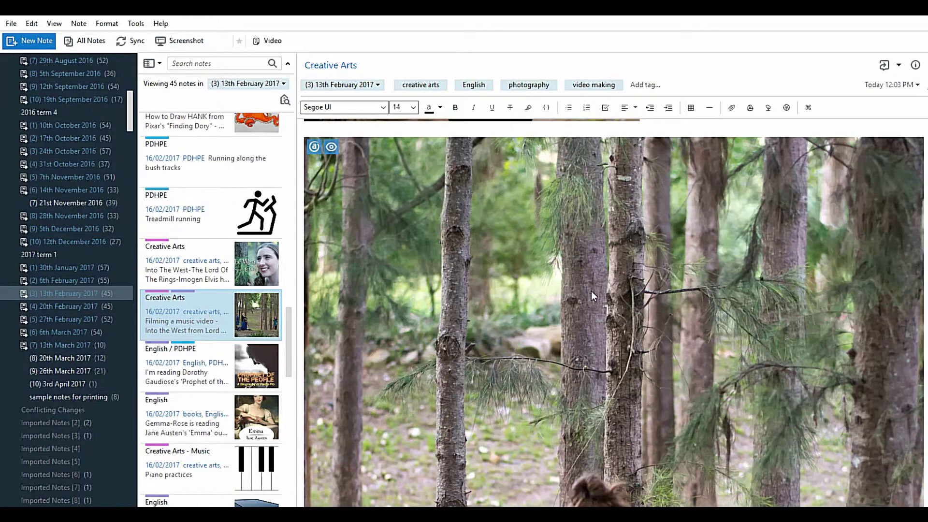
{"action": "scroll", "coordinate": [590, 293], "scroll_direction": "down", "scroll_amount": 10}
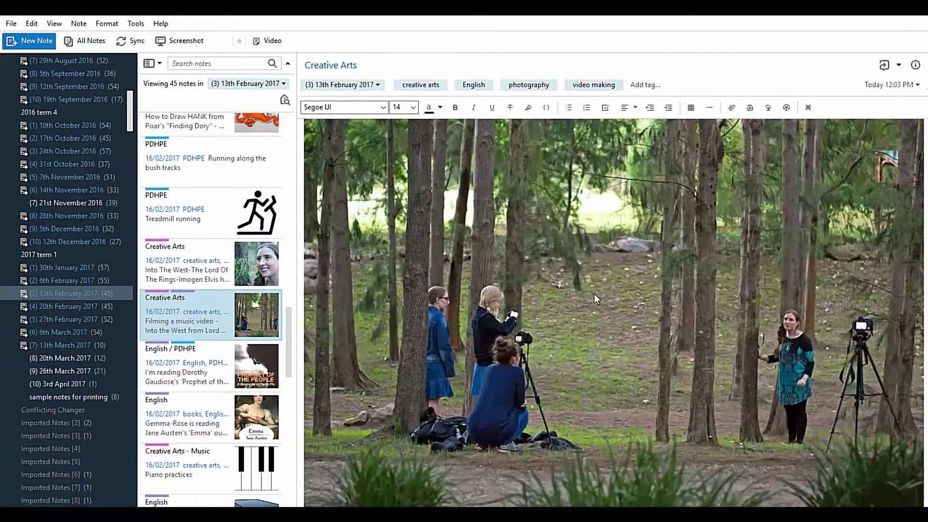
{"action": "scroll", "coordinate": [590, 283], "scroll_direction": "up", "scroll_amount": 10}
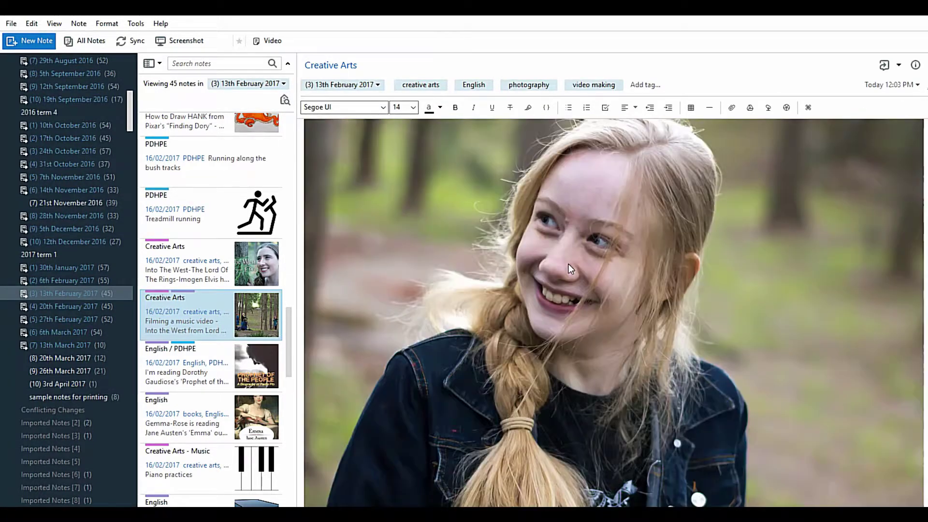
{"action": "scroll", "coordinate": [564, 261], "scroll_direction": "up", "scroll_amount": 5}
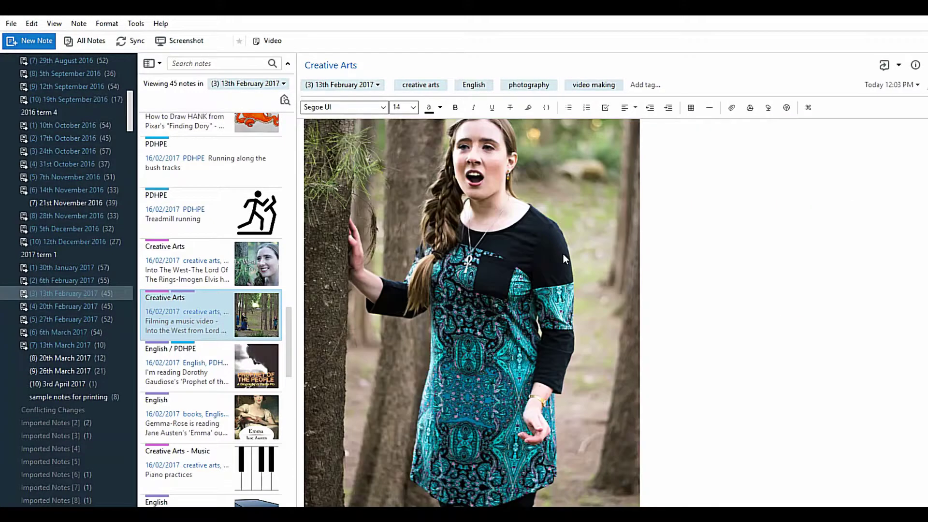
{"action": "scroll", "coordinate": [501, 237], "scroll_direction": "up", "scroll_amount": 2}
{"action": "scroll", "coordinate": [498, 234], "scroll_direction": "down", "scroll_amount": 1}
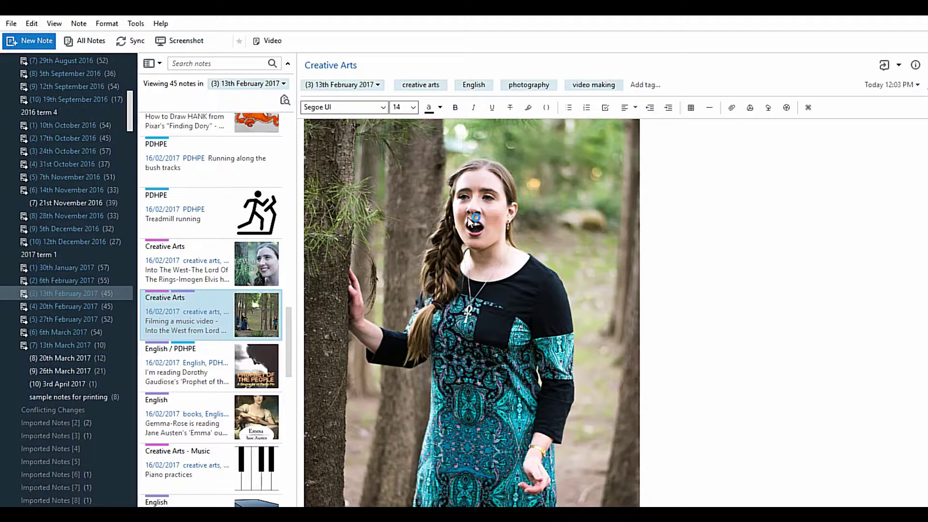
{"action": "scroll", "coordinate": [467, 217], "scroll_direction": "down", "scroll_amount": 2}
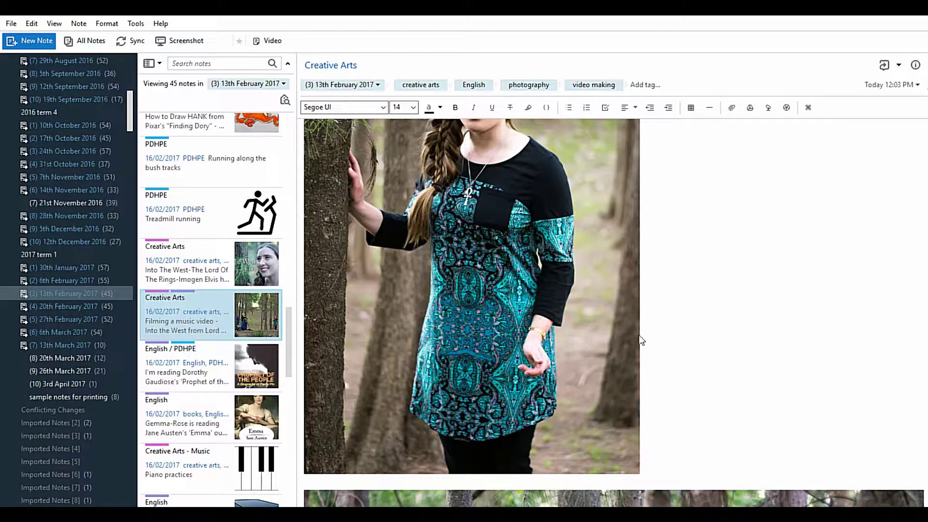
{"action": "scroll", "coordinate": [542, 318], "scroll_direction": "up", "scroll_amount": 3}
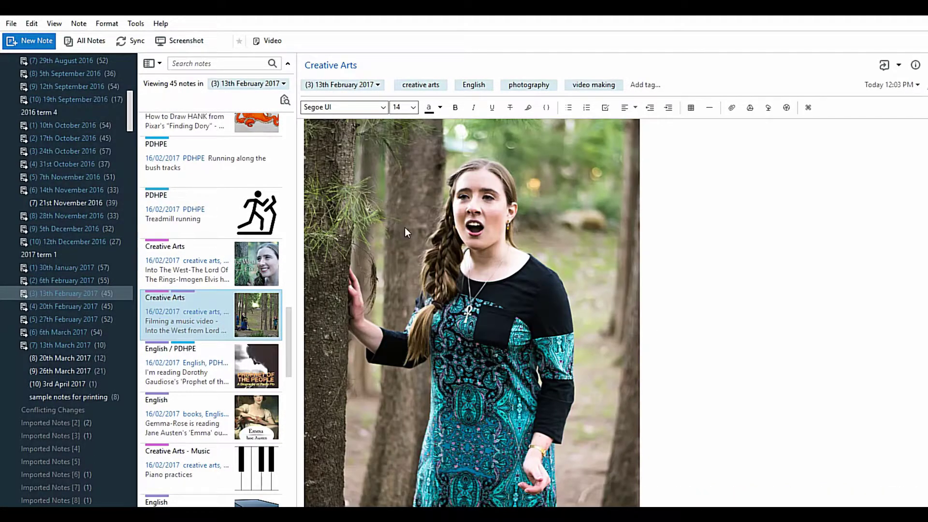
{"action": "scroll", "coordinate": [554, 283], "scroll_direction": "down", "scroll_amount": 6}
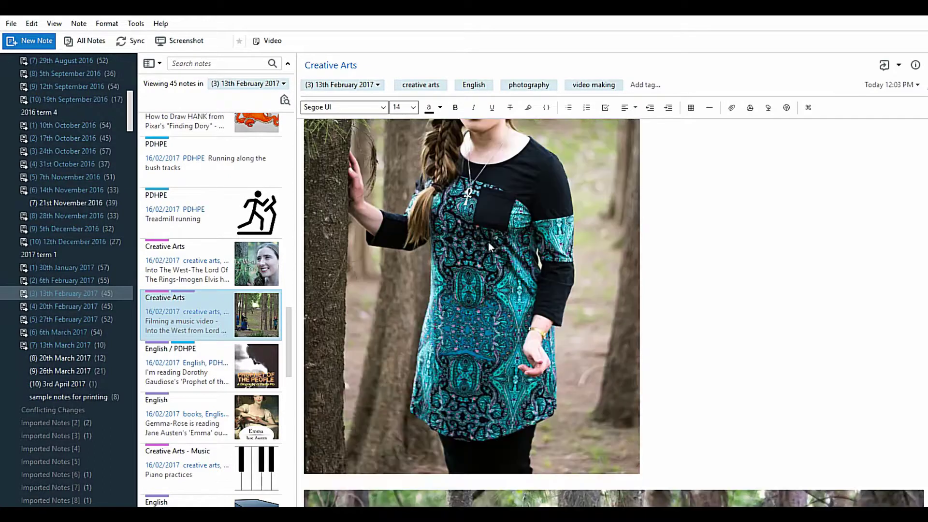
{"action": "scroll", "coordinate": [483, 238], "scroll_direction": "down", "scroll_amount": 3}
{"action": "scroll", "coordinate": [503, 189], "scroll_direction": "up", "scroll_amount": 9}
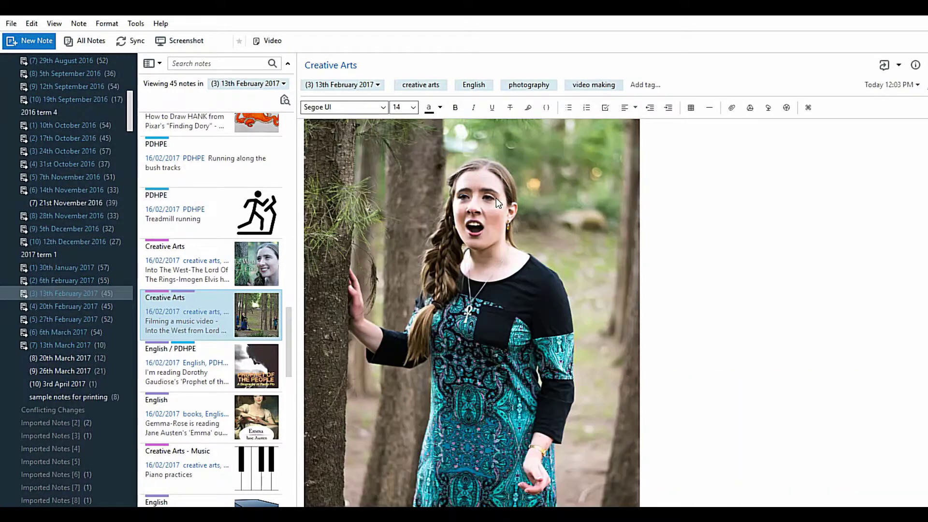
Step: Shrink the second photo, showing the film crew among the trees, proportionally to slightly wider than the singer's photo above it
{"action": "scroll", "coordinate": [488, 207], "scroll_direction": "down", "scroll_amount": 15}
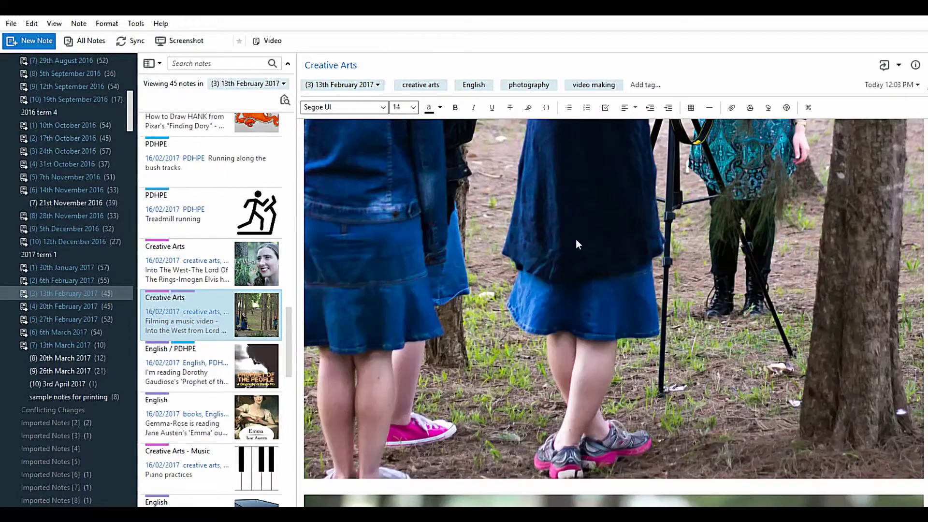
{"action": "left_click", "coordinate": [576, 239]}
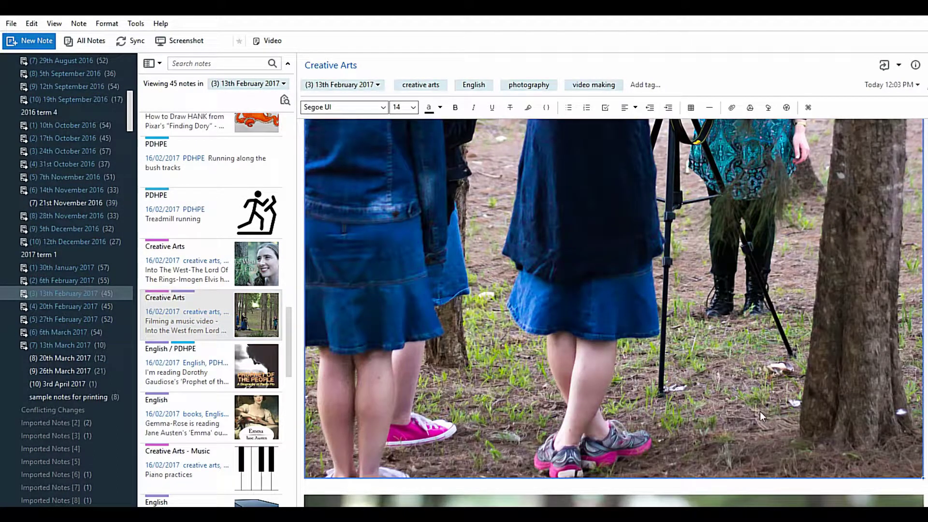
{"action": "left_click_drag", "start_coordinate": [923, 478], "coordinate": [724, 297]}
{"action": "scroll", "coordinate": [718, 298], "scroll_direction": "up", "scroll_amount": 8}
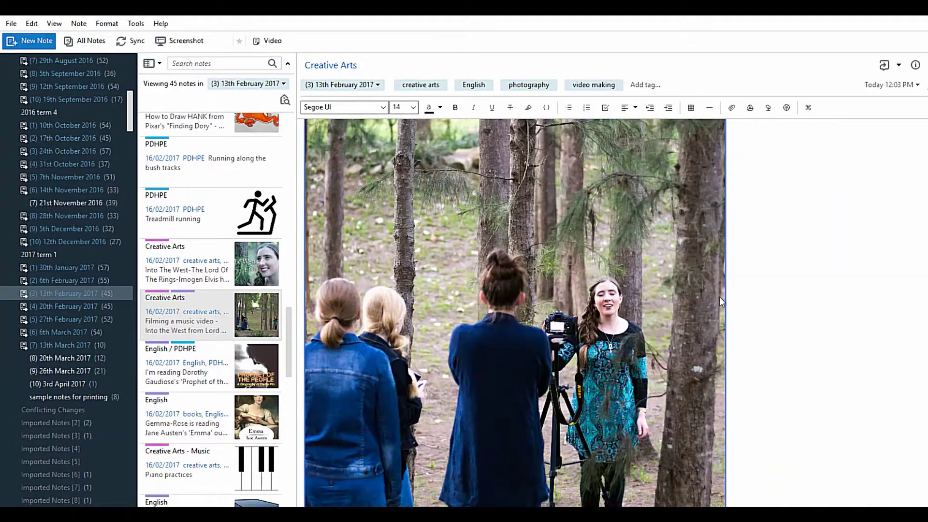
{"action": "scroll", "coordinate": [709, 294], "scroll_direction": "down", "scroll_amount": 4}
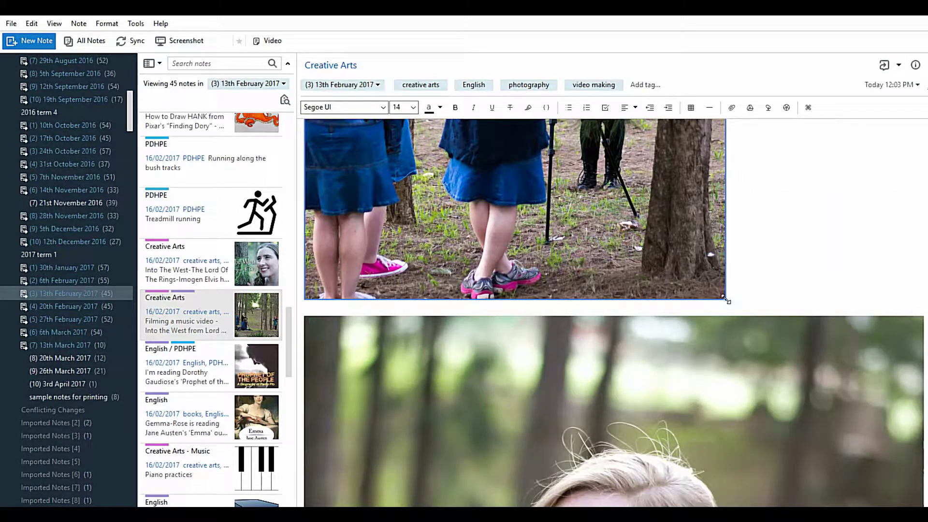
{"action": "left_click_drag", "start_coordinate": [679, 277], "coordinate": [671, 273]}
Step: Check the resized film crew photo against the singer's photo and the text at the start of the note
{"action": "scroll", "coordinate": [768, 261], "scroll_direction": "up", "scroll_amount": 10}
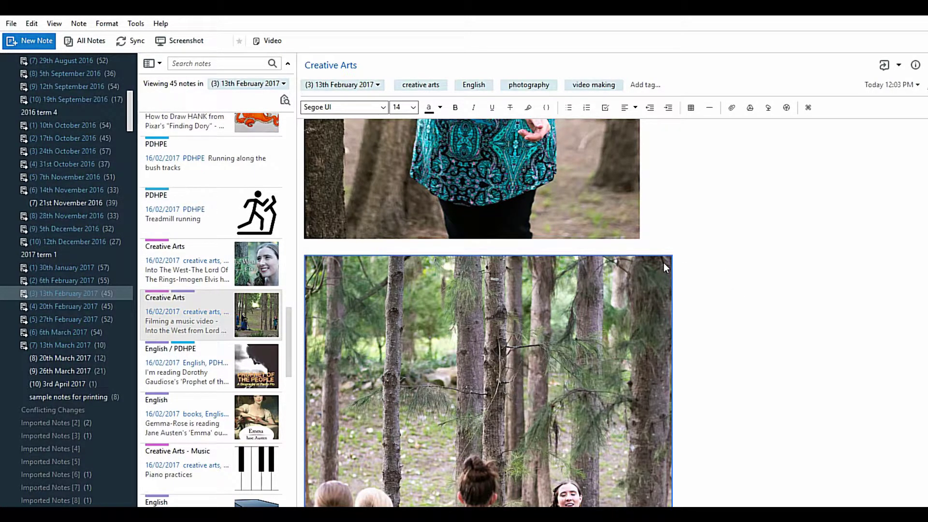
{"action": "scroll", "coordinate": [656, 261], "scroll_direction": "down", "scroll_amount": 2}
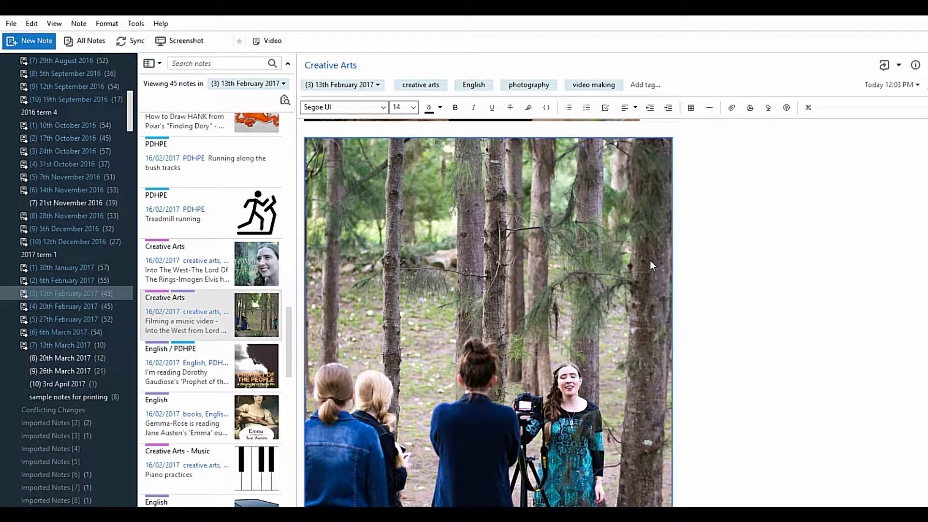
{"action": "scroll", "coordinate": [628, 257], "scroll_direction": "down", "scroll_amount": 2}
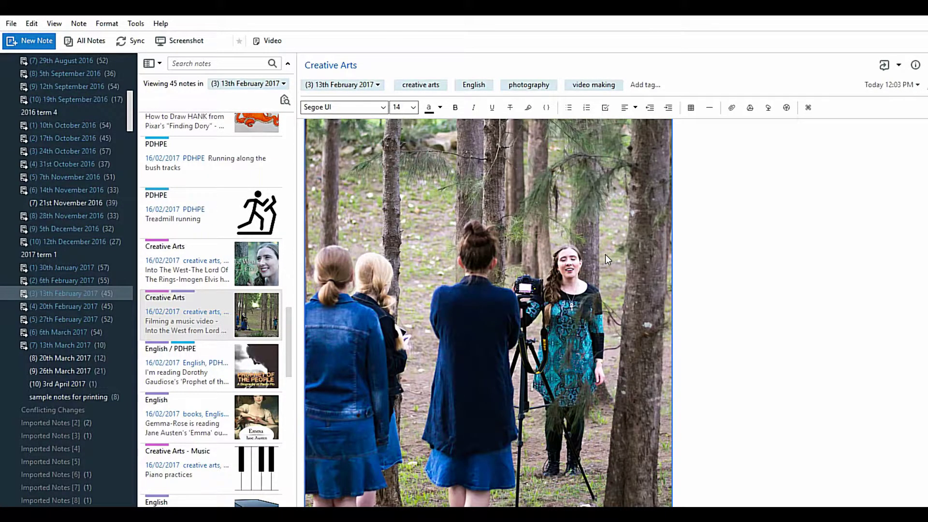
{"action": "scroll", "coordinate": [604, 255], "scroll_direction": "down", "scroll_amount": 4}
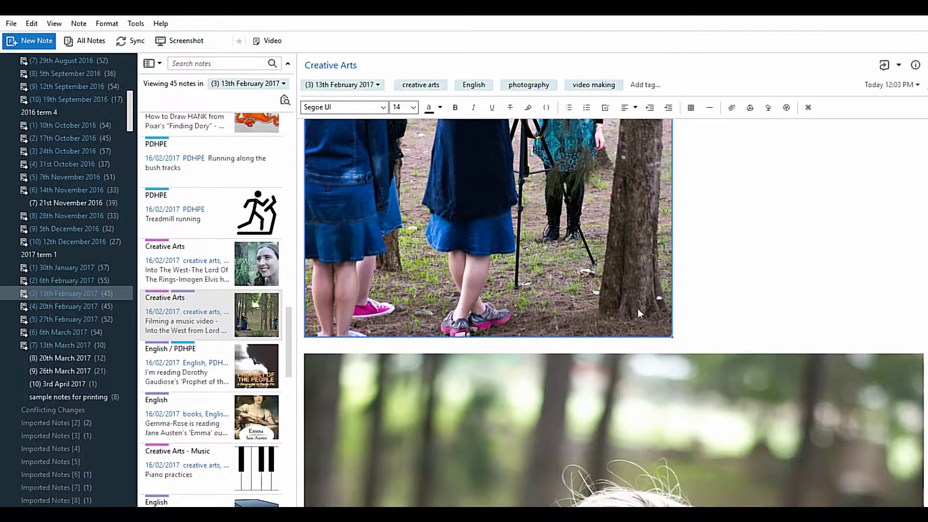
{"action": "mouse_move", "coordinate": [741, 375]}
{"action": "scroll", "coordinate": [595, 309], "scroll_direction": "up", "scroll_amount": 5}
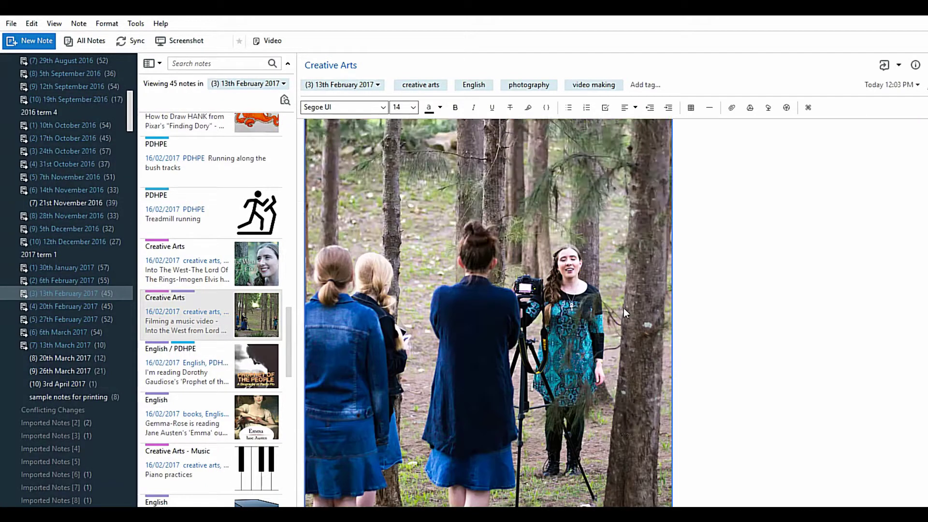
{"action": "scroll", "coordinate": [629, 317], "scroll_direction": "up", "scroll_amount": 5}
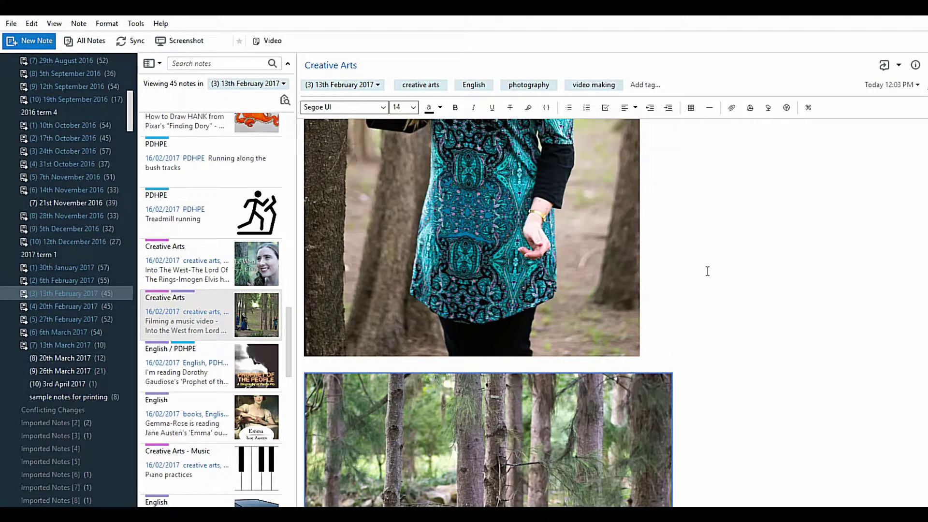
{"action": "scroll", "coordinate": [387, 261], "scroll_direction": "up", "scroll_amount": 5}
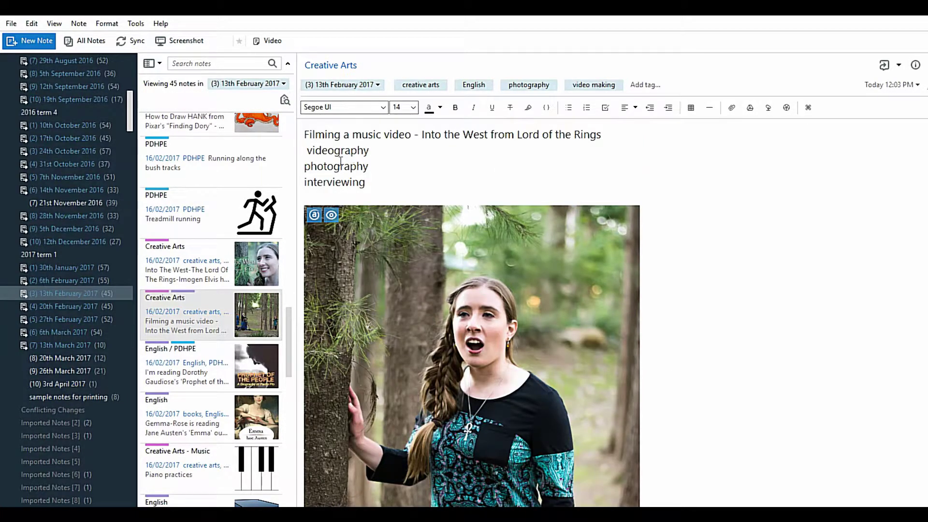
{"action": "scroll", "coordinate": [484, 248], "scroll_direction": "down", "scroll_amount": 8}
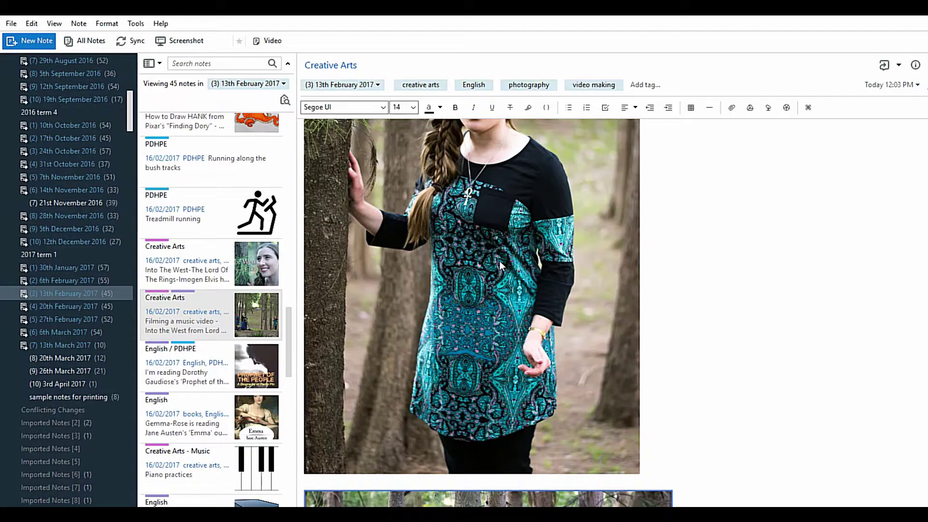
{"action": "scroll", "coordinate": [500, 260], "scroll_direction": "down", "scroll_amount": 5}
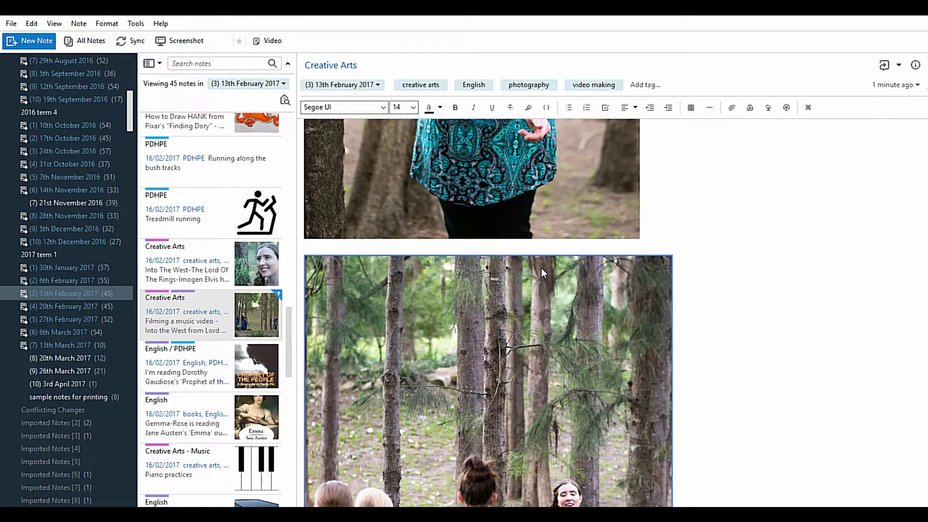
{"action": "scroll", "coordinate": [580, 222], "scroll_direction": "down", "scroll_amount": 5}
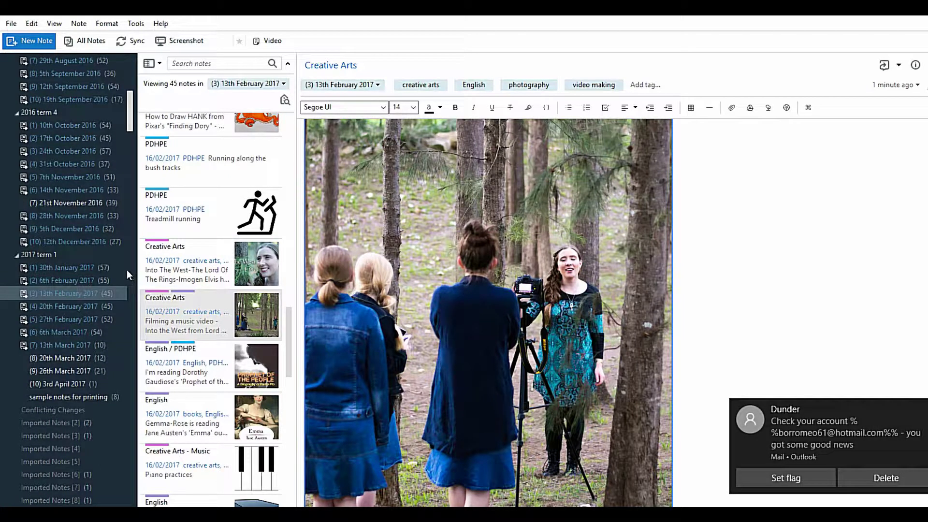
Step: Open the "sample notes for printing" notebook and view the National Novel Writing Month statistics in its Maths / English note
{"action": "scroll", "coordinate": [121, 273], "scroll_direction": "down", "scroll_amount": 3}
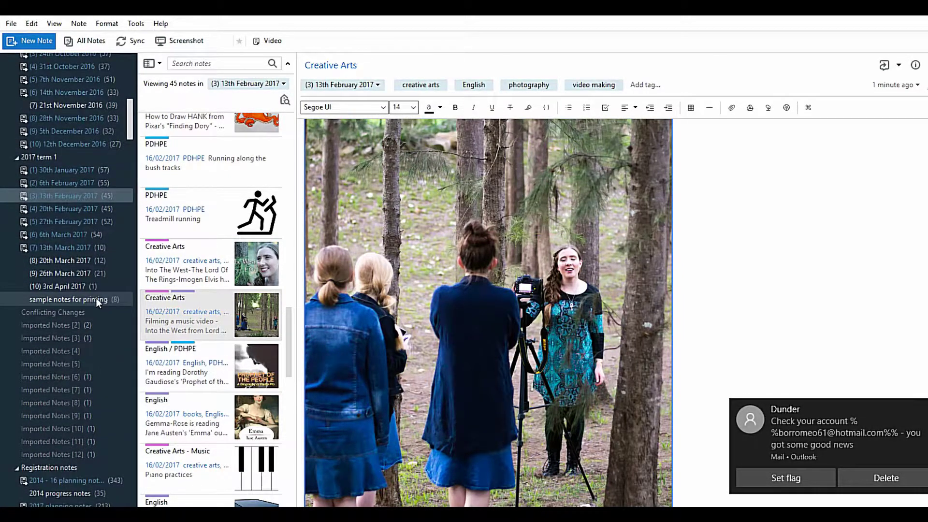
{"action": "left_click", "coordinate": [95, 299]}
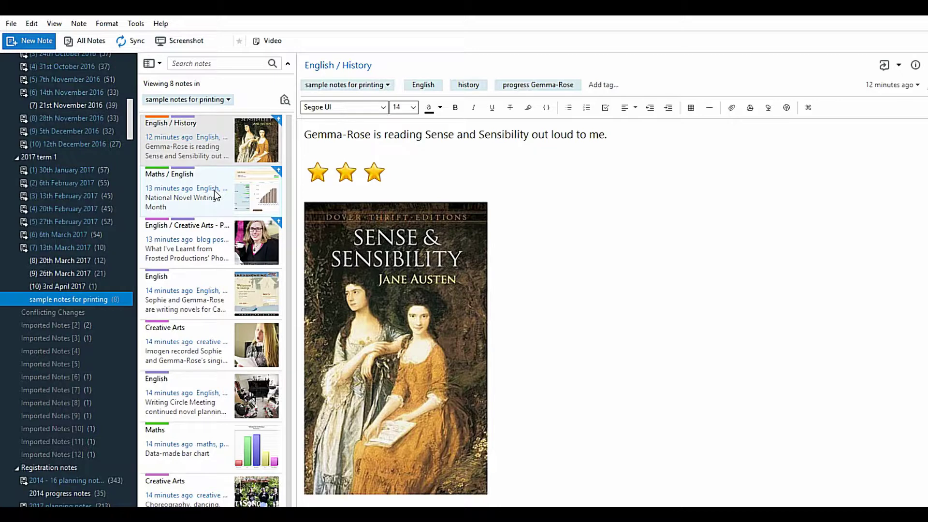
{"action": "left_click", "coordinate": [201, 202]}
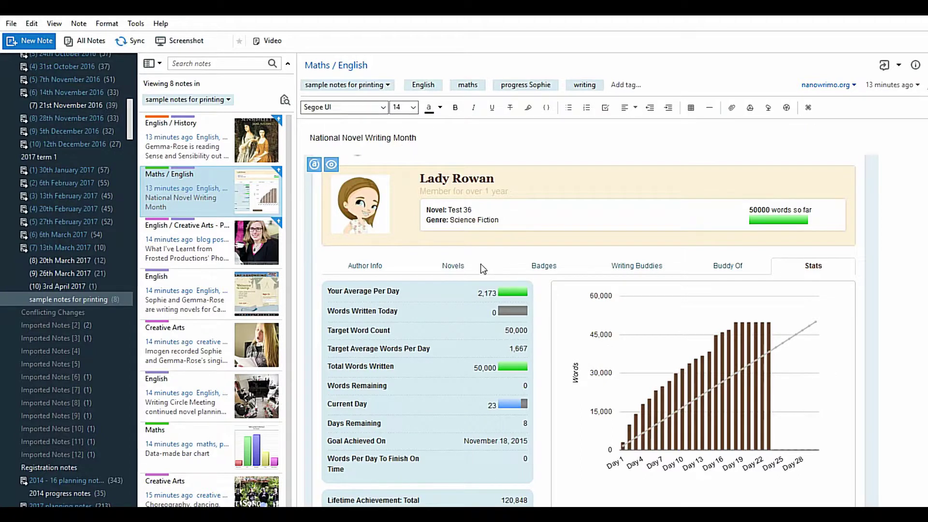
{"action": "scroll", "coordinate": [483, 268], "scroll_direction": "down", "scroll_amount": 1}
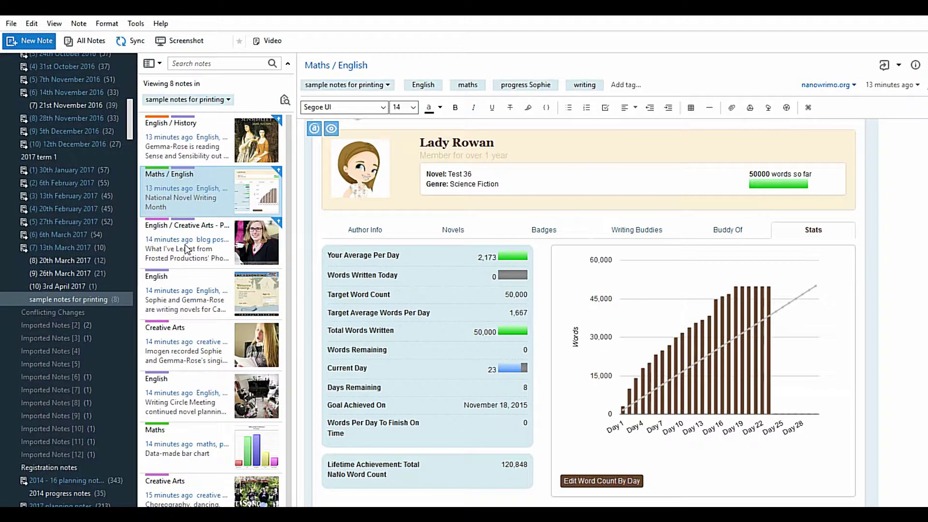
Step: Open the English / Creative Arts note with the clipped blog post "What I've Learnt from Frosted Productions' Photos" and look through its beginning
{"action": "left_click", "coordinate": [203, 244]}
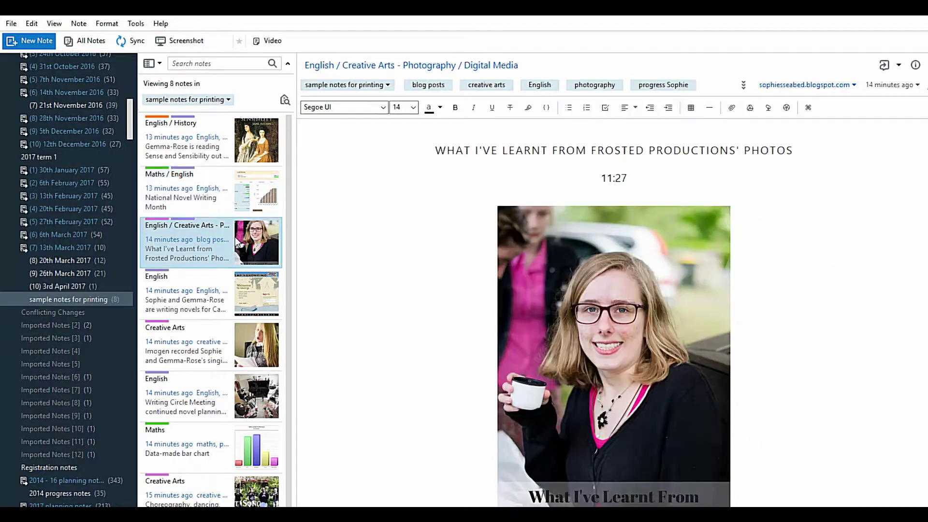
{"action": "scroll", "coordinate": [429, 262], "scroll_direction": "down", "scroll_amount": 5}
{"action": "scroll", "coordinate": [430, 262], "scroll_direction": "up", "scroll_amount": 5}
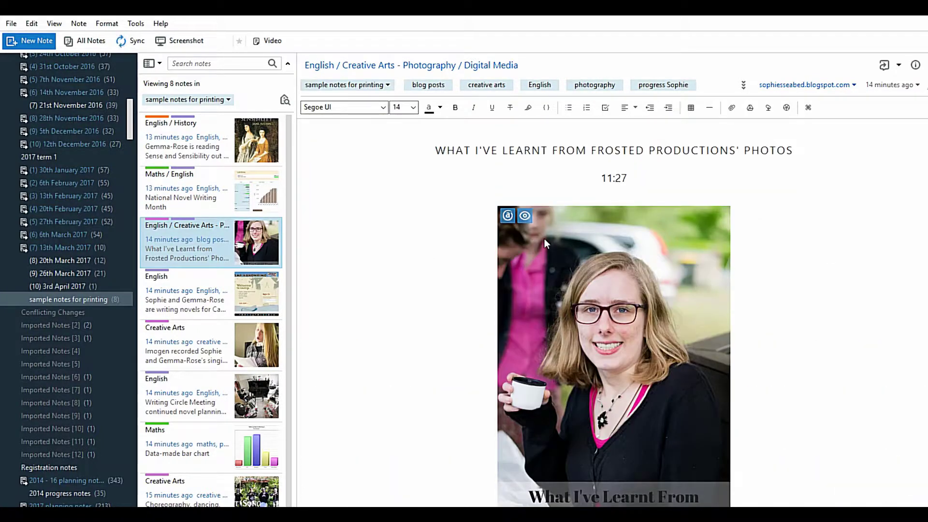
{"action": "left_click", "coordinate": [532, 231]}
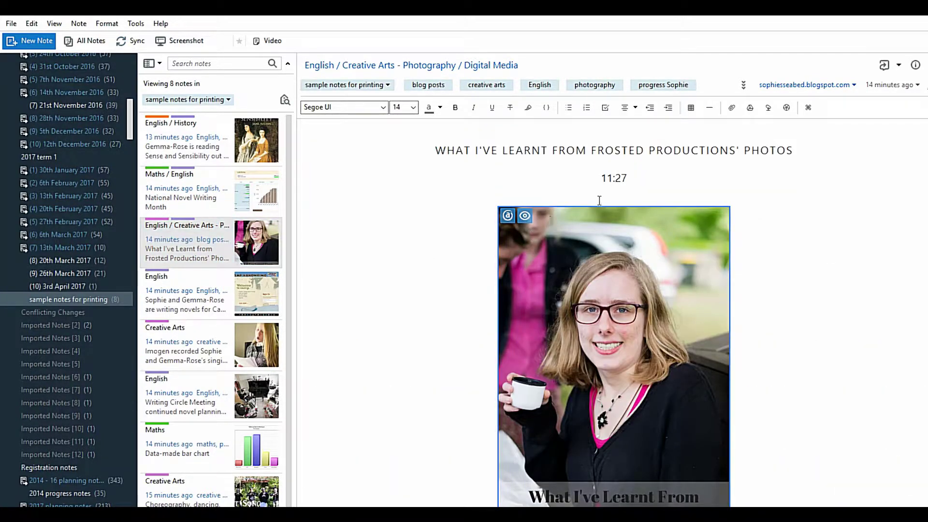
{"action": "scroll", "coordinate": [306, 231], "scroll_direction": "down", "scroll_amount": 3}
{"action": "scroll", "coordinate": [213, 259], "scroll_direction": "down", "scroll_amount": 1}
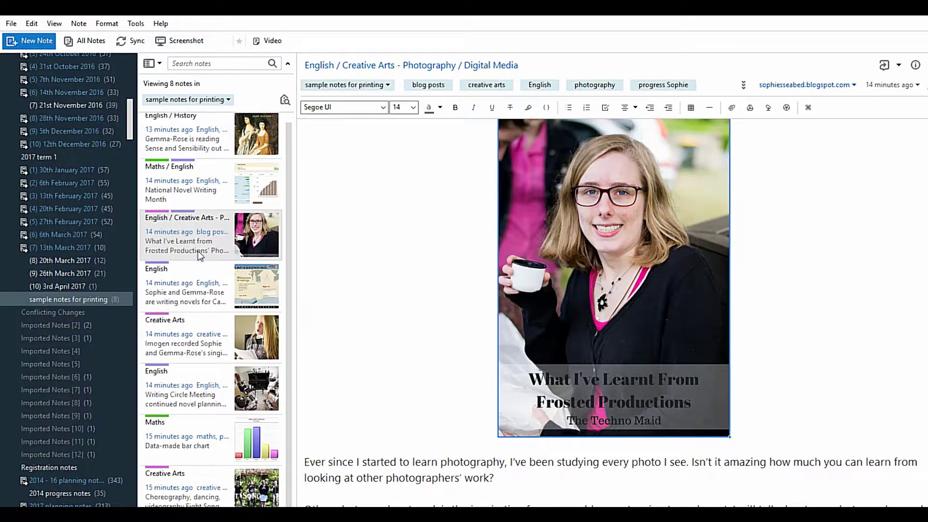
Step: View the English note about Camp NaNoWriMo, ending on the Creative Arts note about recording singing parts for Wild Child
{"action": "left_click", "coordinate": [211, 278]}
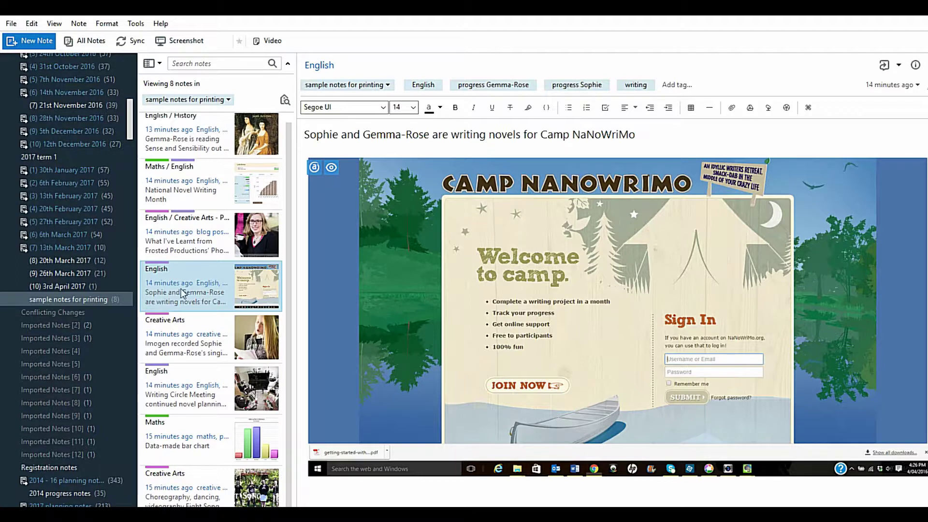
{"action": "scroll", "coordinate": [108, 323], "scroll_direction": "down", "scroll_amount": 1}
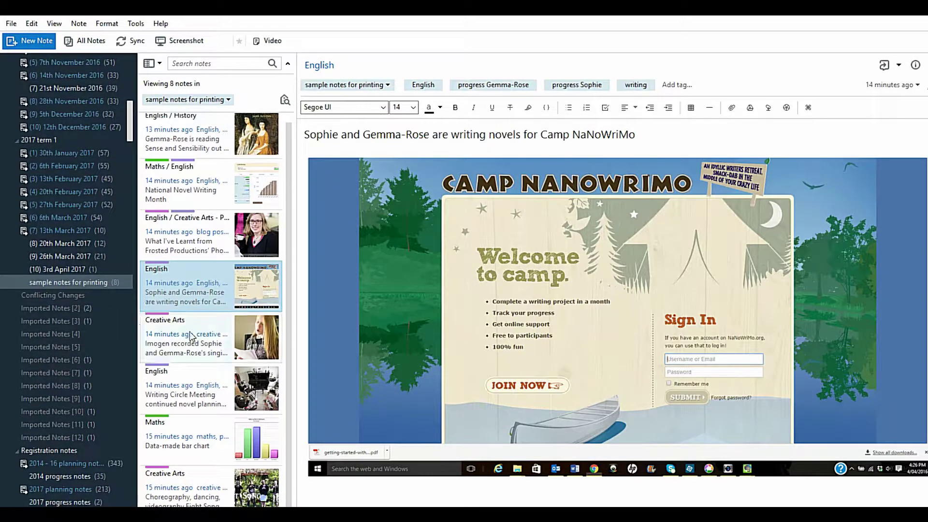
{"action": "left_click", "coordinate": [205, 347]}
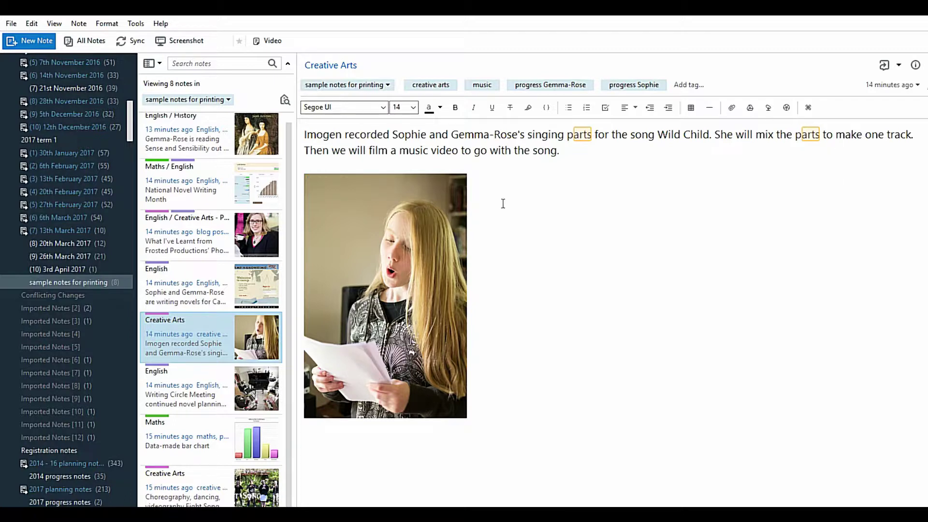
Step: Center the photo of the singing girl in the Creative Arts note about the song Wild Child
{"action": "mouse_move", "coordinate": [375, 252]}
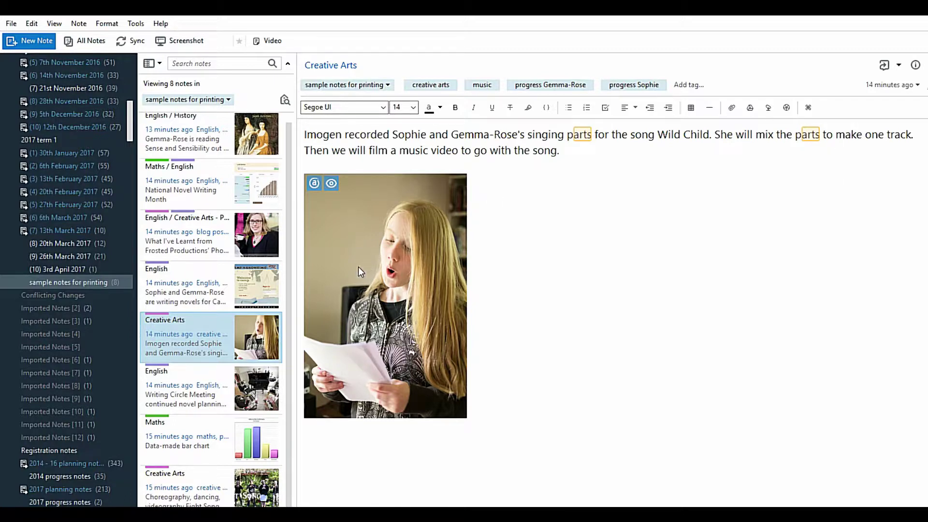
{"action": "left_click", "coordinate": [382, 239]}
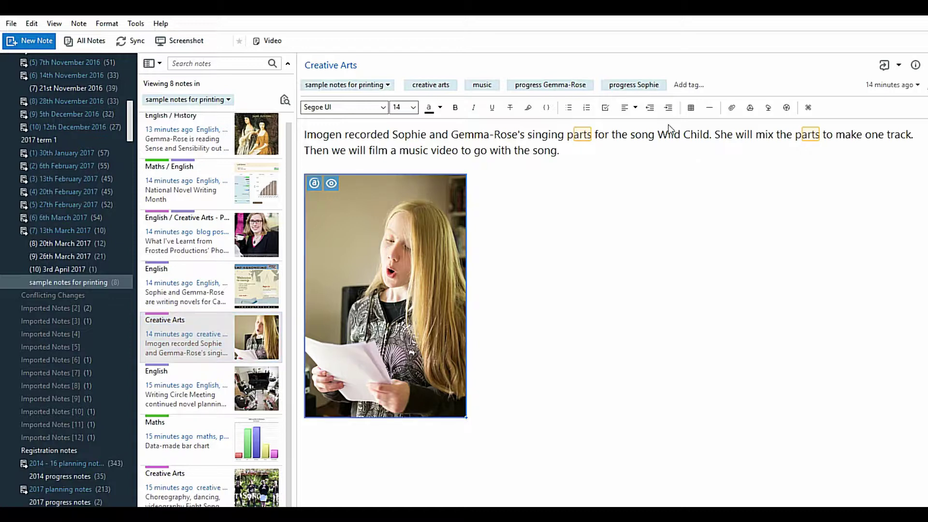
{"action": "left_click", "coordinate": [631, 111]}
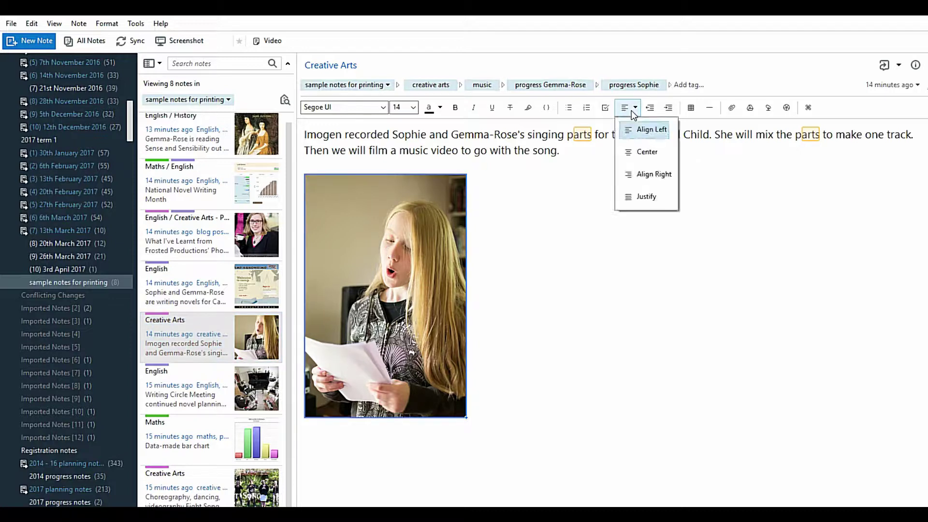
{"action": "left_click", "coordinate": [645, 150]}
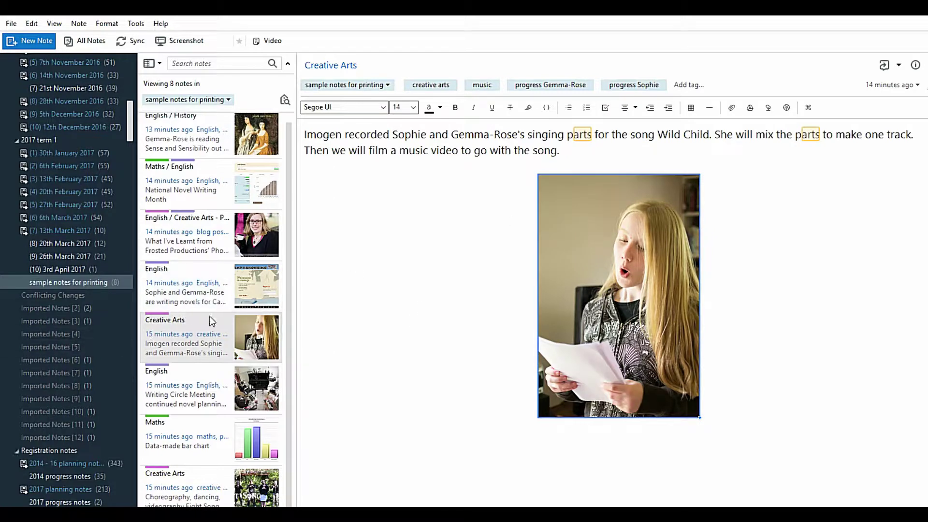
Step: Center the photo in the English note about the Writing Circle Meeting
{"action": "left_click", "coordinate": [206, 384]}
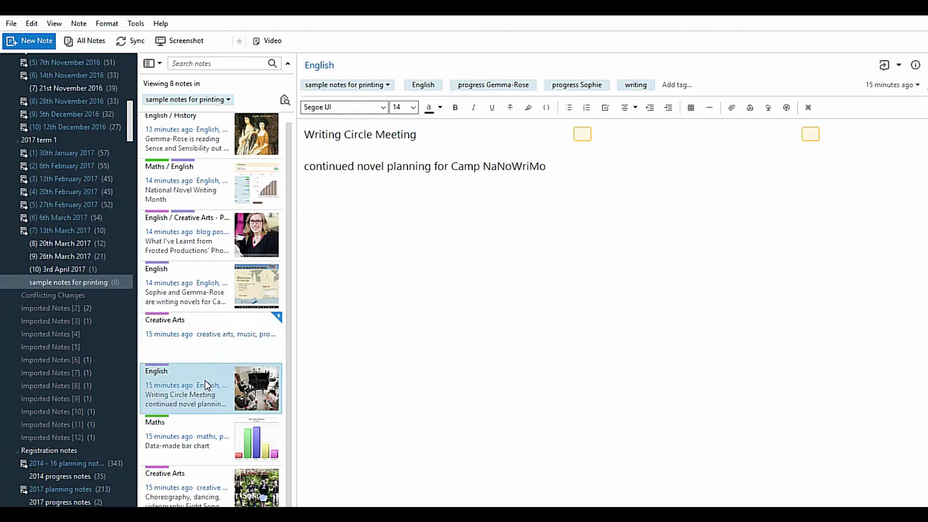
{"action": "left_click", "coordinate": [319, 199]}
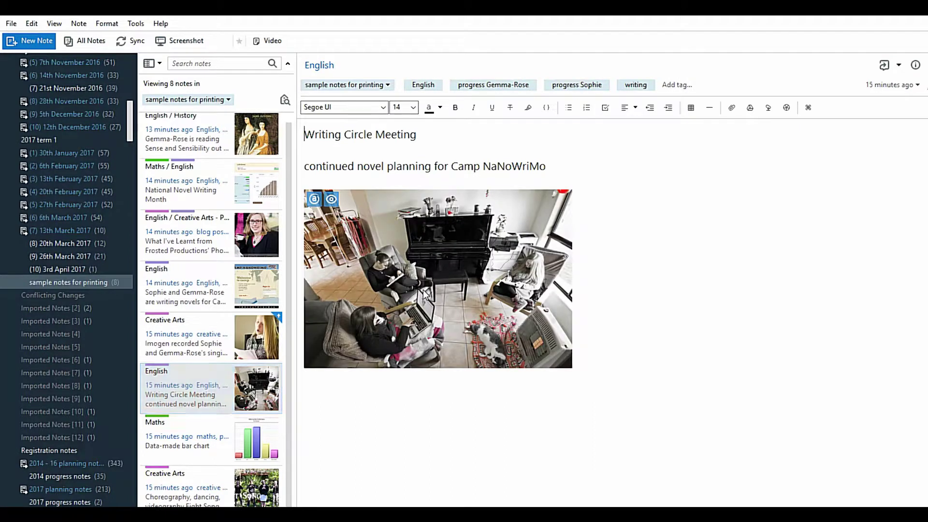
{"action": "left_click", "coordinate": [629, 111]}
{"action": "left_click", "coordinate": [627, 152]}
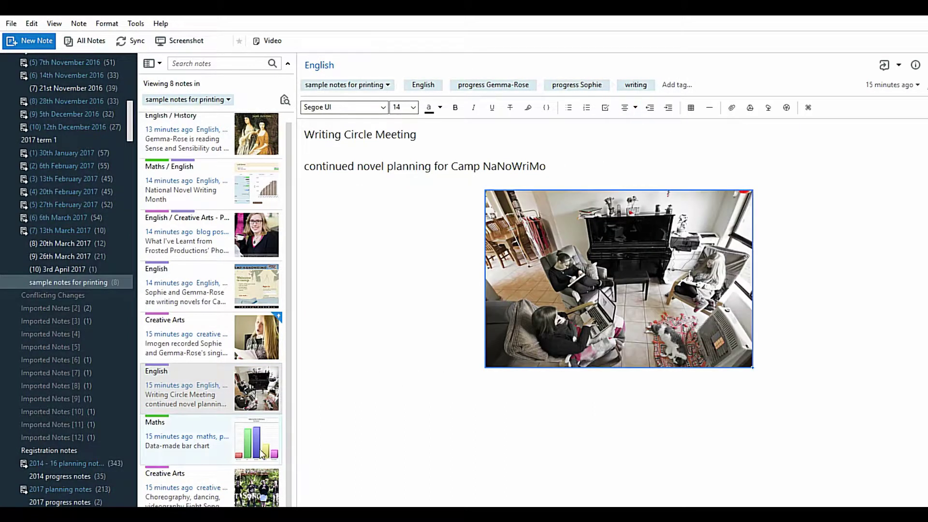
Step: View the Maths note's bar chart and read through the Creative Arts note on the Fight Song video, including its description and top comments
{"action": "left_click", "coordinate": [221, 433]}
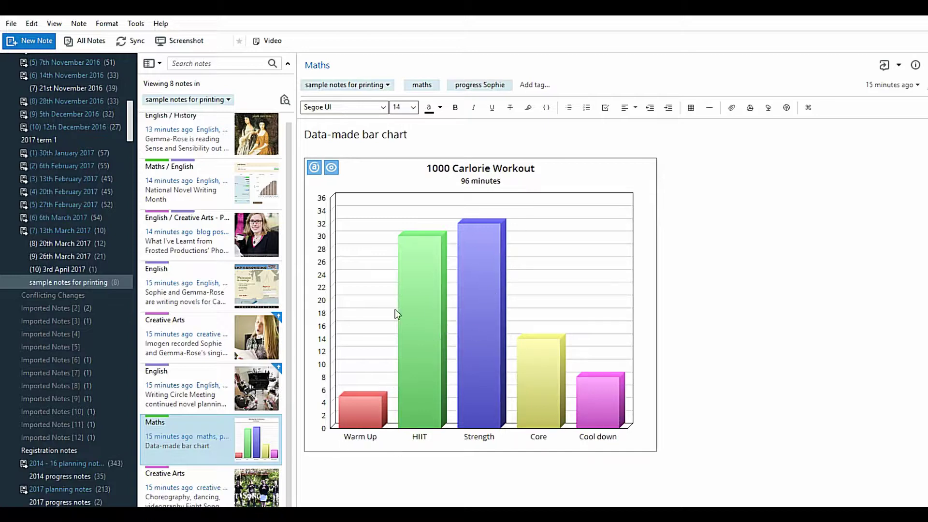
{"action": "left_click", "coordinate": [200, 475]}
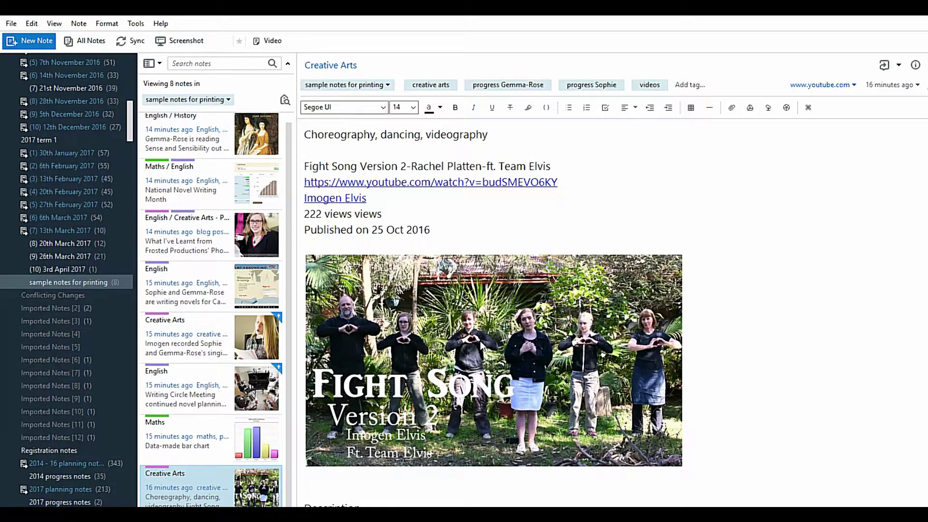
{"action": "scroll", "coordinate": [544, 352], "scroll_direction": "down", "scroll_amount": 10}
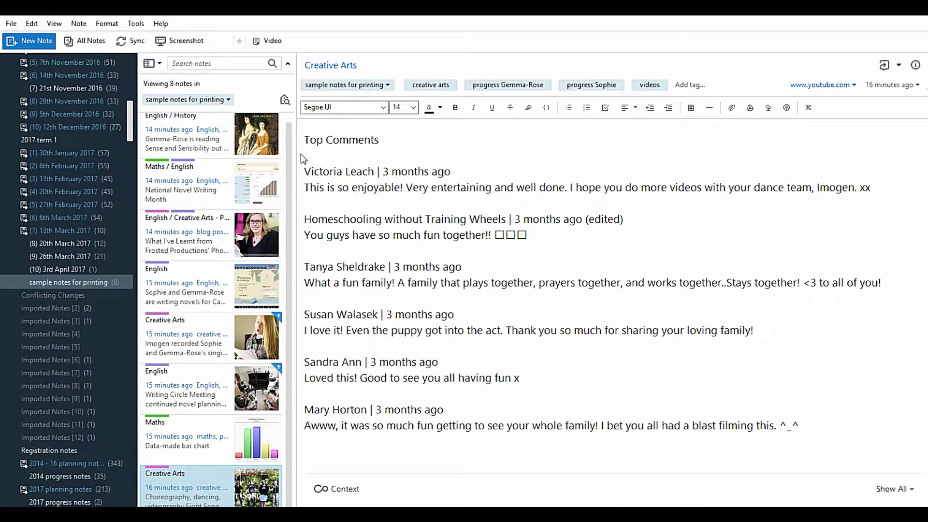
{"action": "scroll", "coordinate": [409, 391], "scroll_direction": "up", "scroll_amount": 2}
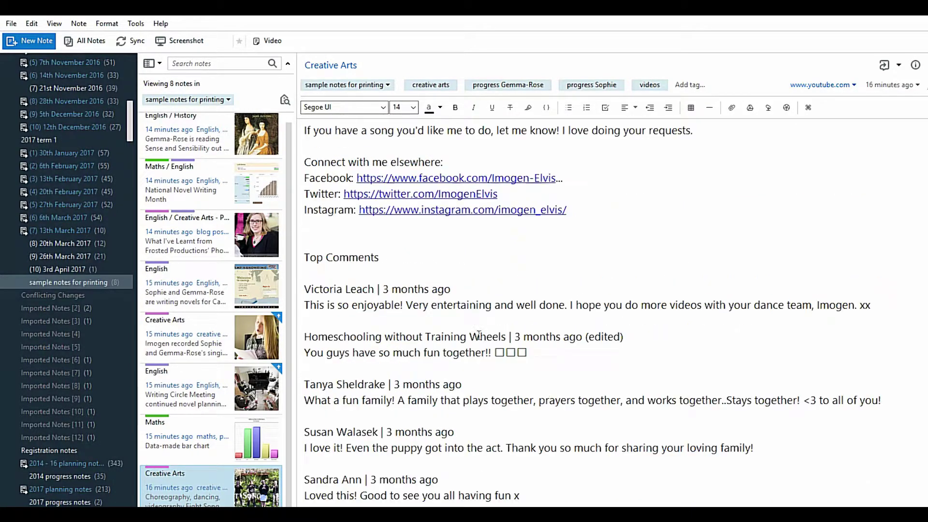
{"action": "scroll", "coordinate": [369, 283], "scroll_direction": "down", "scroll_amount": 2}
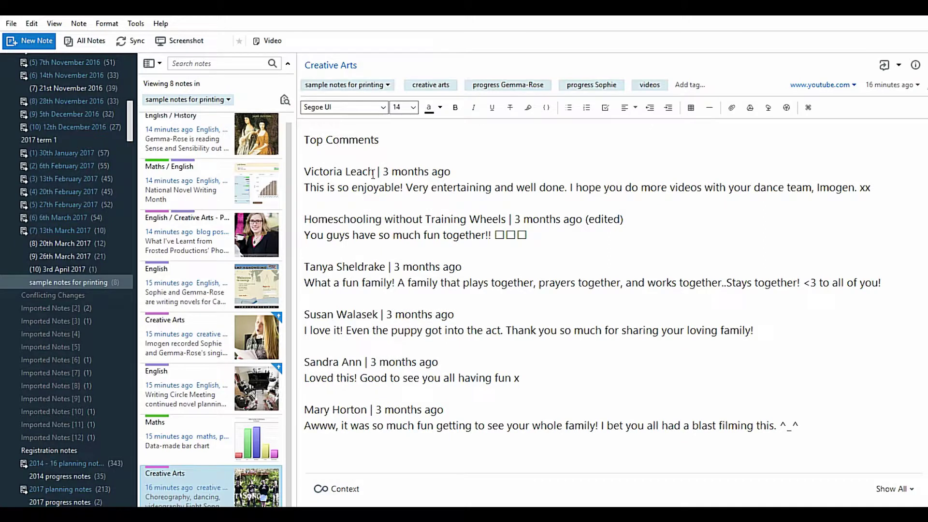
{"action": "scroll", "coordinate": [393, 188], "scroll_direction": "up", "scroll_amount": 8}
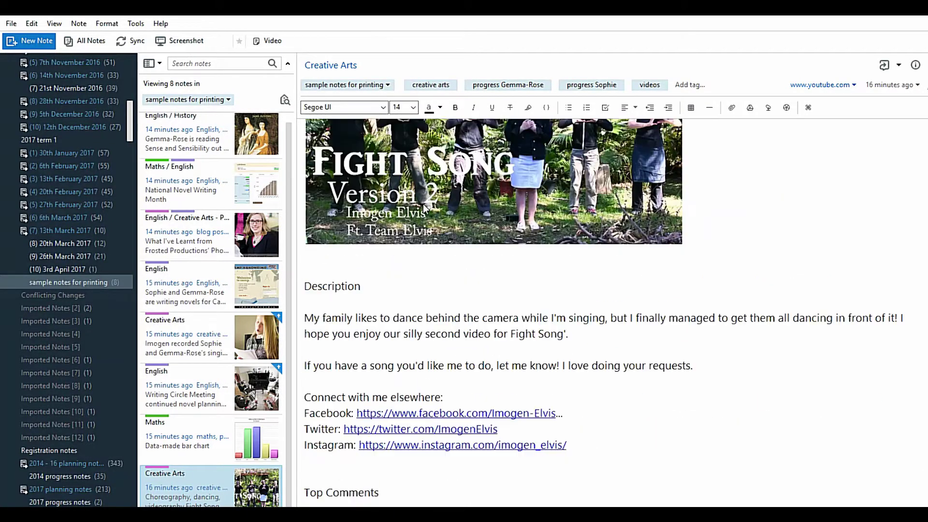
{"action": "scroll", "coordinate": [434, 224], "scroll_direction": "down", "scroll_amount": 4}
{"action": "scroll", "coordinate": [433, 225], "scroll_direction": "down", "scroll_amount": 5}
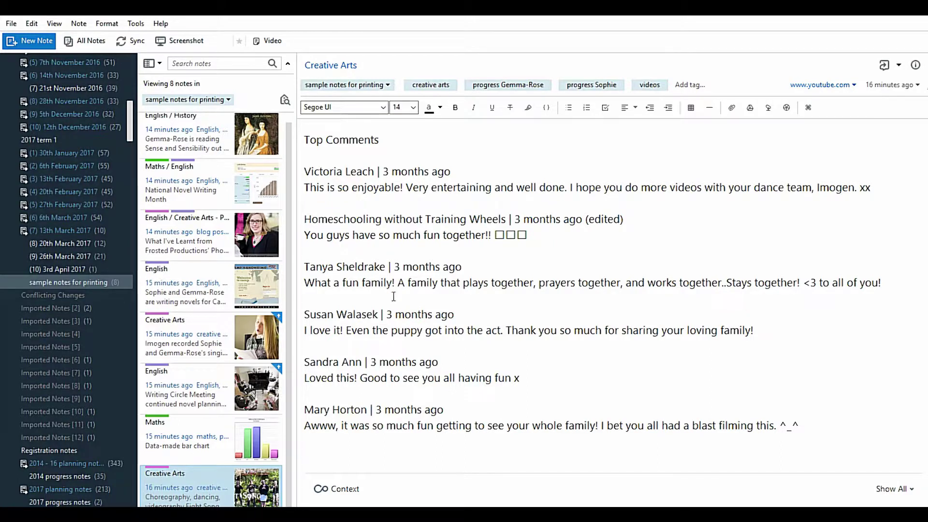
{"action": "scroll", "coordinate": [394, 296], "scroll_direction": "up", "scroll_amount": 5}
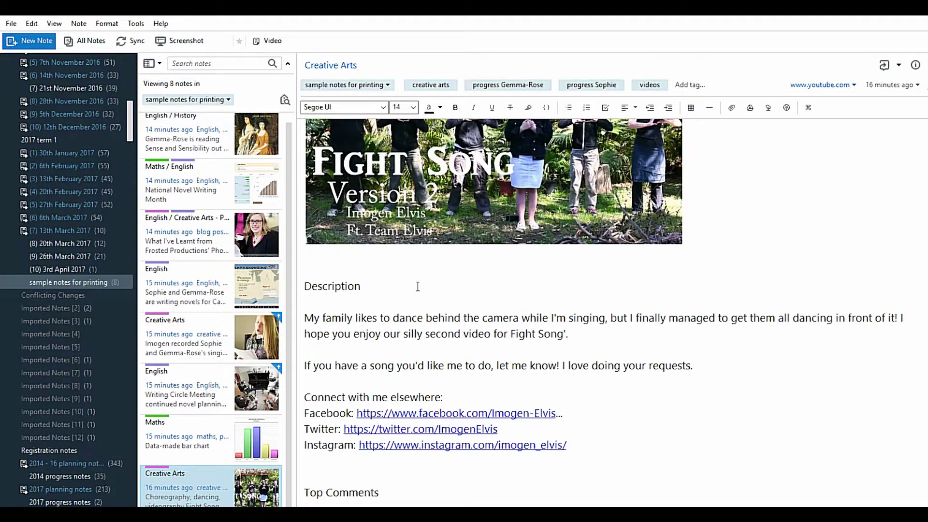
{"action": "scroll", "coordinate": [418, 286], "scroll_direction": "down", "scroll_amount": 2}
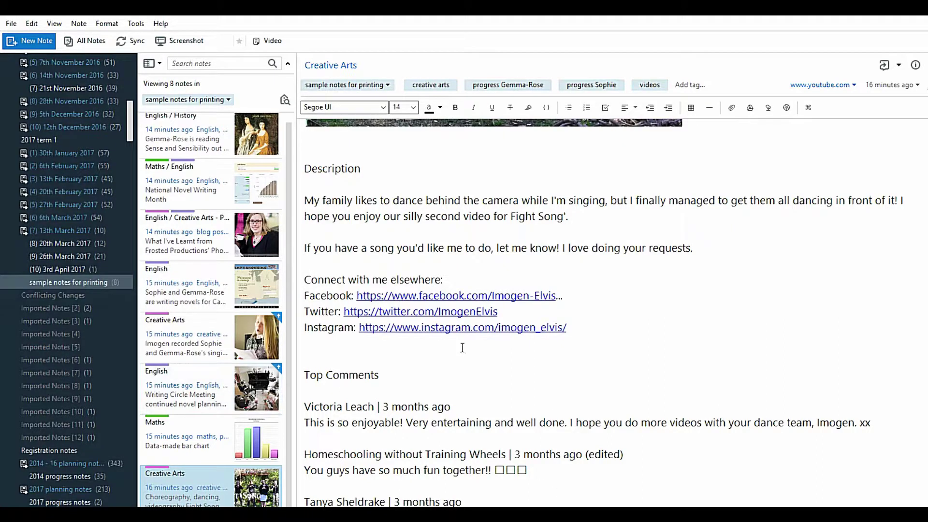
{"action": "scroll", "coordinate": [462, 346], "scroll_direction": "up", "scroll_amount": 6}
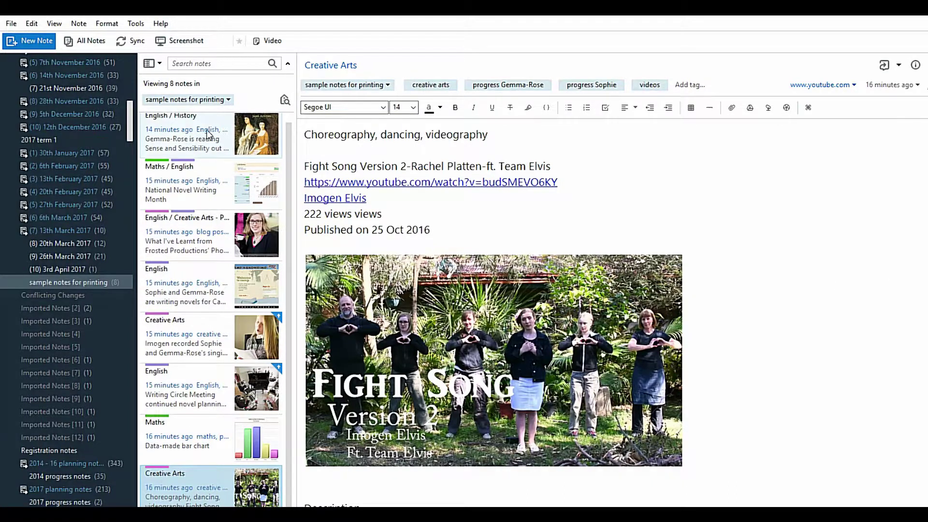
Step: Create a table of contents note from all notes in the "sample notes for printing" notebook and open it
{"action": "left_click", "coordinate": [228, 154]}
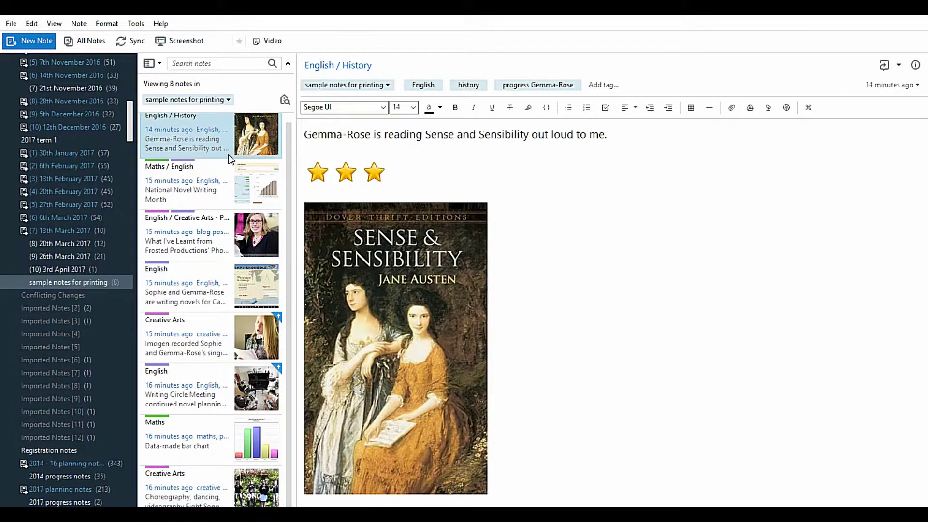
{"action": "key", "text": "ctrl+a"}
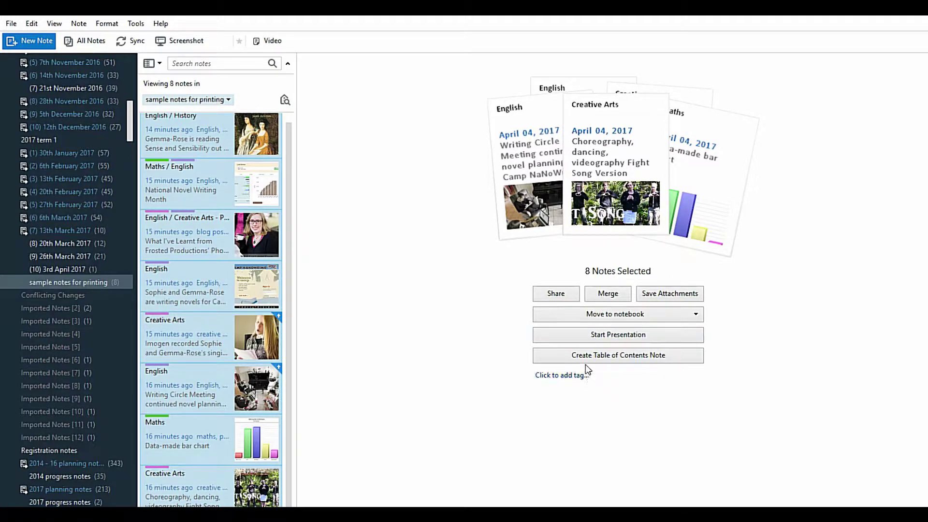
{"action": "left_click", "coordinate": [635, 358]}
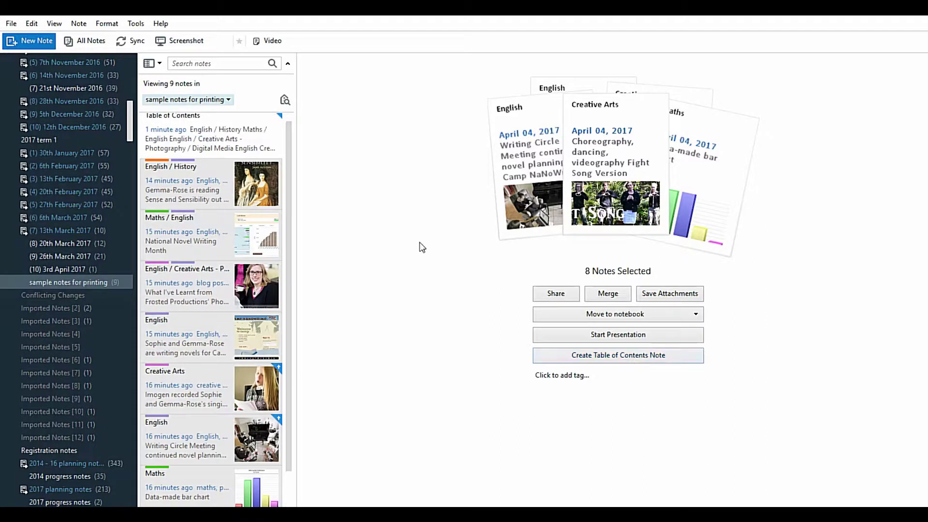
{"action": "left_click", "coordinate": [197, 135]}
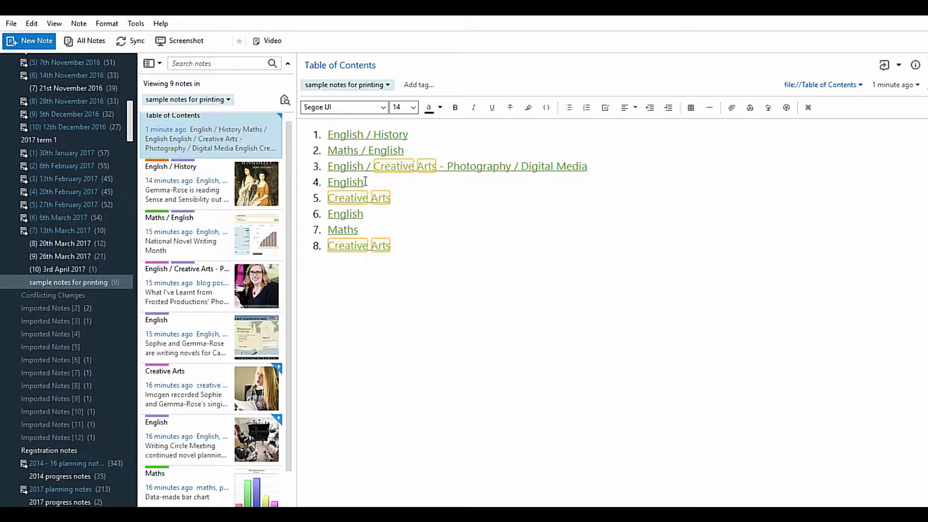
Step: Retitle the table of contents note "Week 1, Term 1, 2017: Table of Contents"
{"action": "scroll", "coordinate": [183, 245], "scroll_direction": "down", "scroll_amount": 1}
{"action": "scroll", "coordinate": [178, 240], "scroll_direction": "up", "scroll_amount": 2}
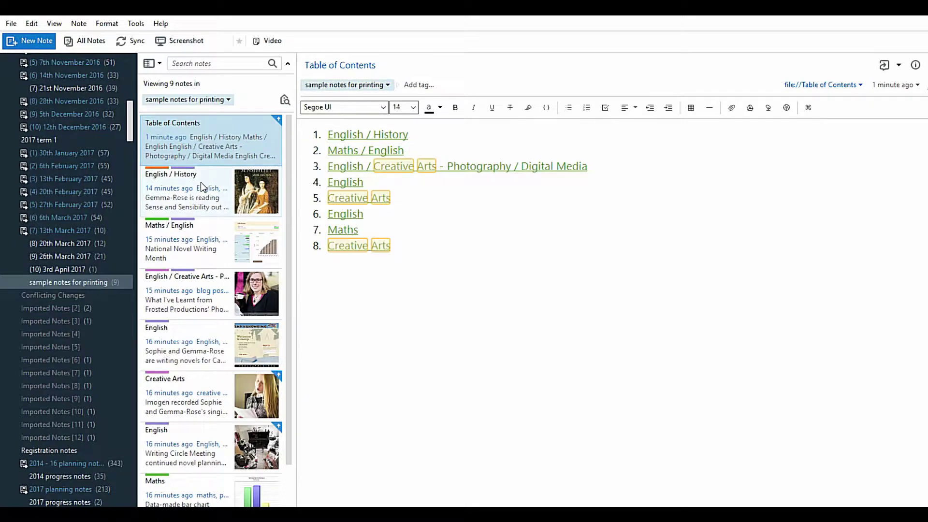
{"action": "scroll", "coordinate": [202, 174], "scroll_direction": "down", "scroll_amount": 1}
{"action": "scroll", "coordinate": [204, 219], "scroll_direction": "up", "scroll_amount": 1}
{"action": "left_click", "coordinate": [306, 66]}
{"action": "type", "text": "Week "}
{"action": "type", "text": "1"}
{"action": "type", "text": ", Term "}
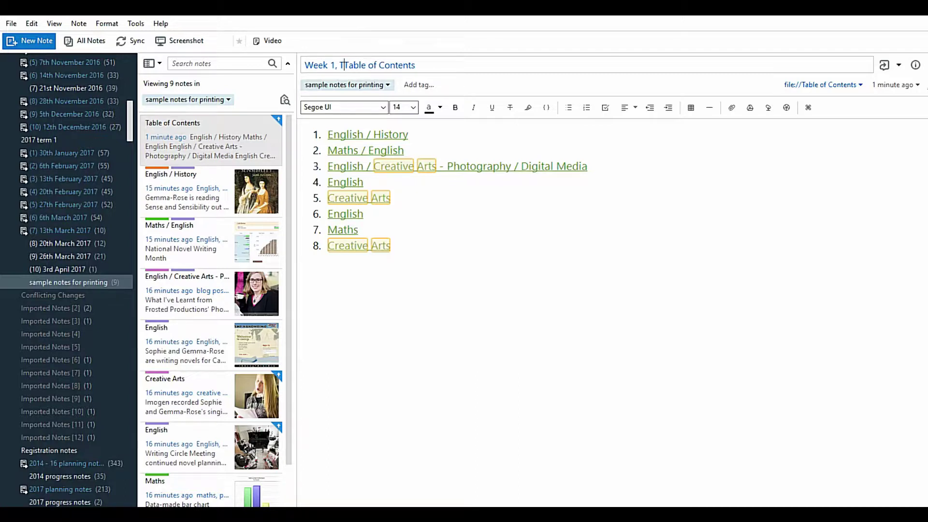
{"action": "type", "text": "1, 201"}
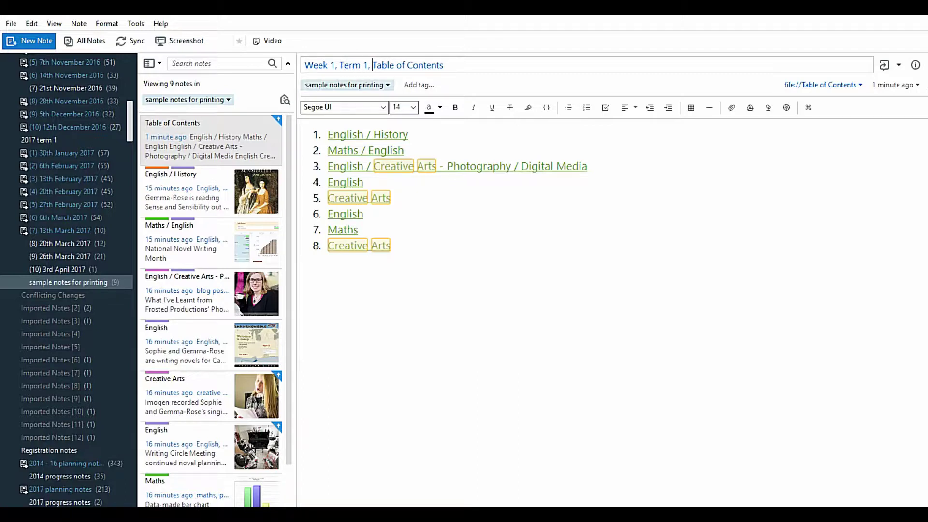
{"action": "type", "text": "7:"}
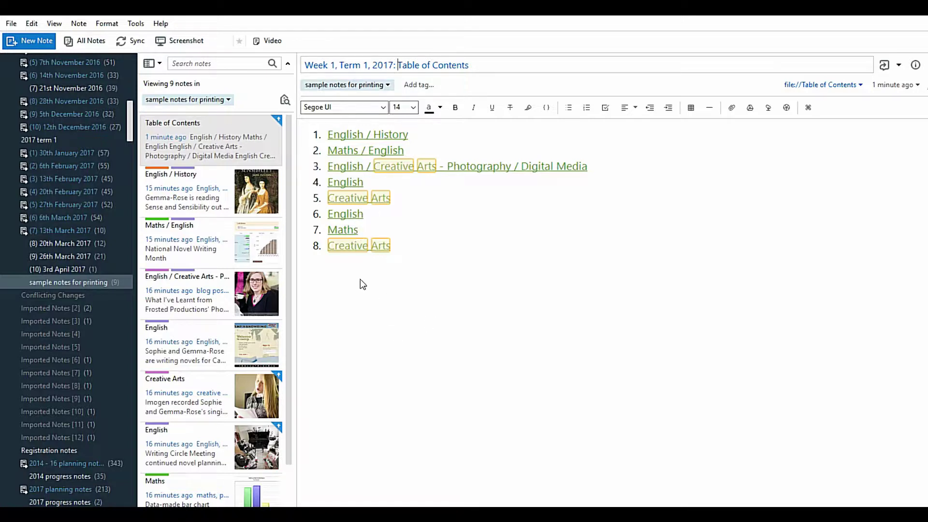
Step: Select all notes in the notebook, including the table of contents, and open the print settings for them
{"action": "scroll", "coordinate": [240, 256], "scroll_direction": "down", "scroll_amount": 1}
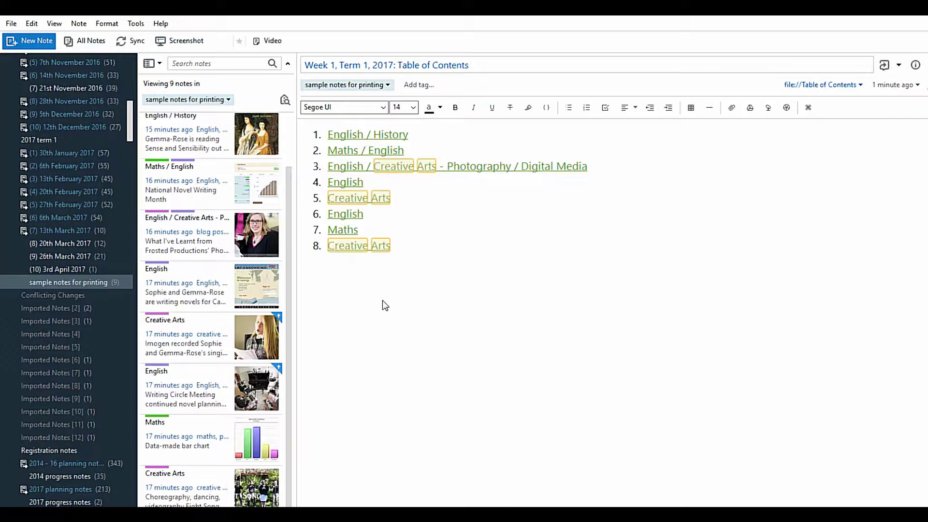
{"action": "scroll", "coordinate": [209, 280], "scroll_direction": "up", "scroll_amount": 1}
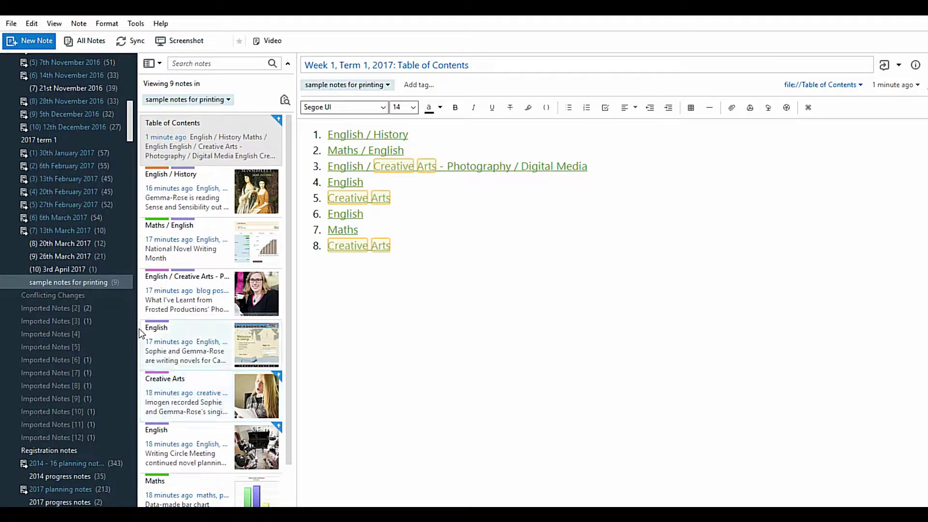
{"action": "left_click", "coordinate": [198, 146]}
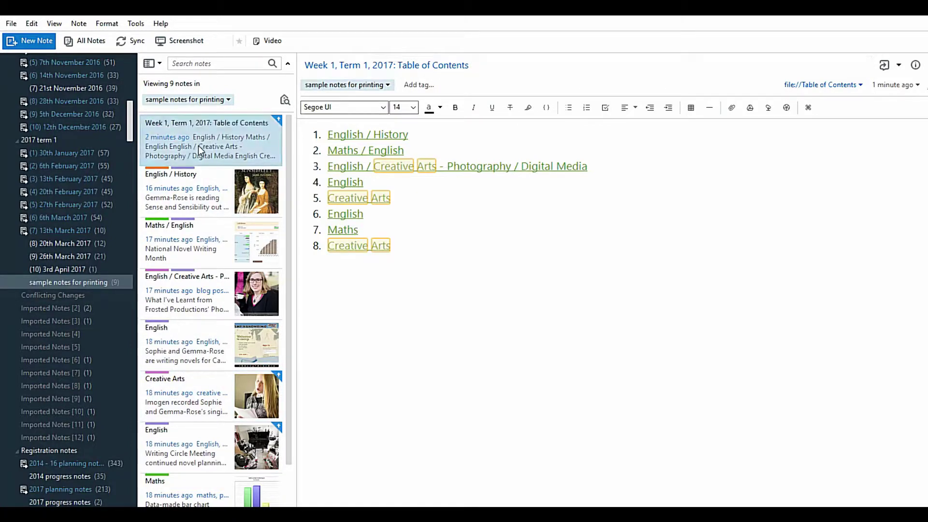
{"action": "key", "text": "ctrl+a"}
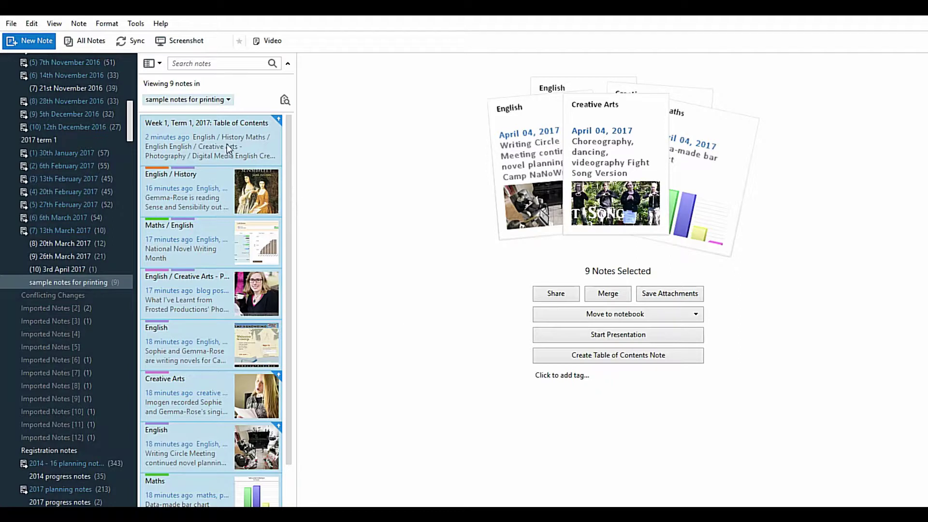
{"action": "scroll", "coordinate": [227, 242], "scroll_direction": "down", "scroll_amount": 1}
{"action": "scroll", "coordinate": [250, 356], "scroll_direction": "up", "scroll_amount": 1}
{"action": "right_click", "coordinate": [181, 146]}
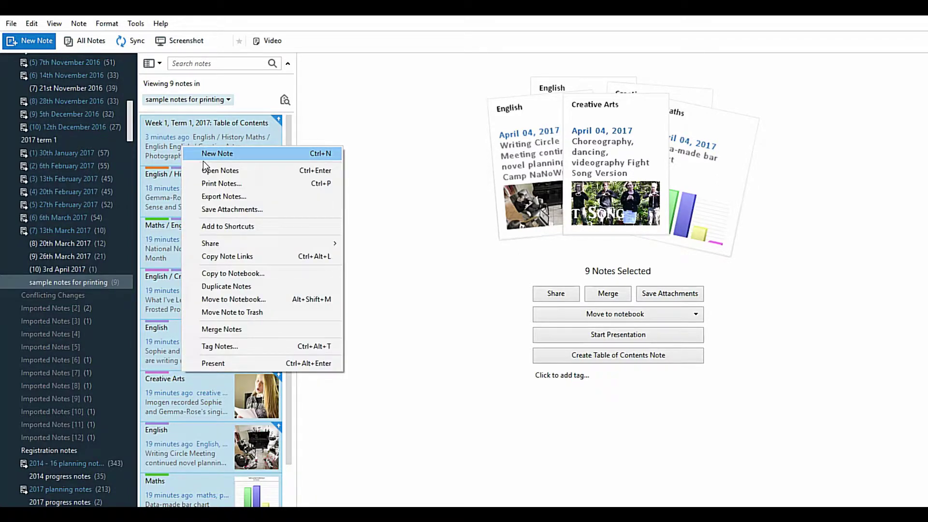
{"action": "left_click", "coordinate": [220, 187]}
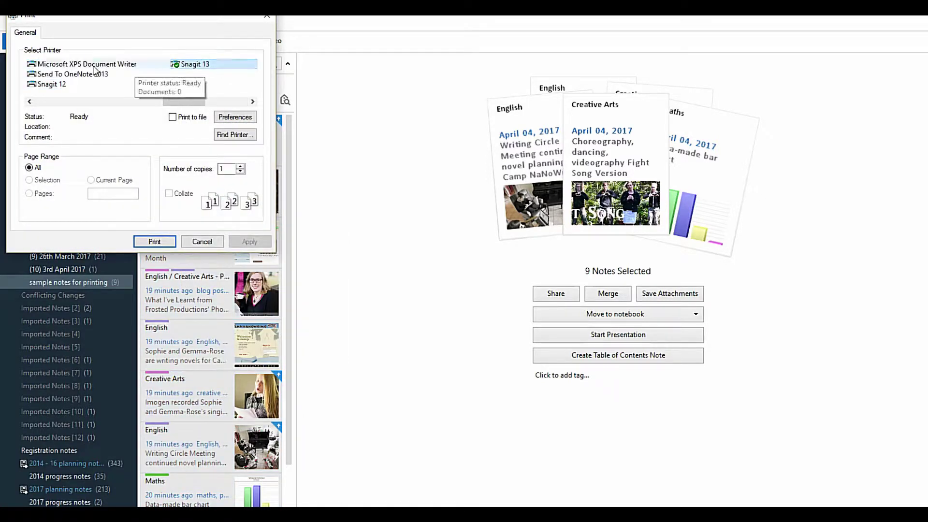
Step: Look through the available printers and choose Snagit 13 for printing the selected notes
{"action": "scroll", "coordinate": [101, 65], "scroll_direction": "up", "scroll_amount": 2}
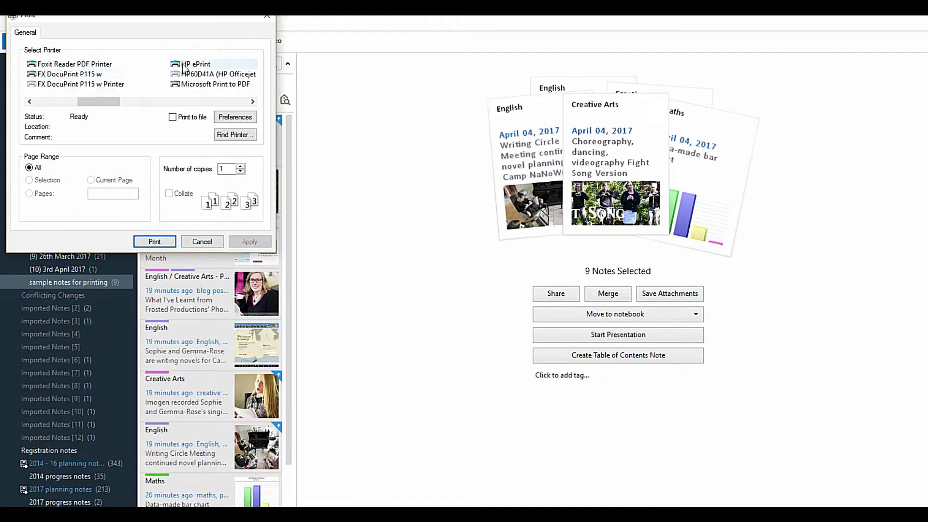
{"action": "scroll", "coordinate": [169, 79], "scroll_direction": "right", "scroll_amount": 2}
{"action": "left_click", "coordinate": [204, 65]}
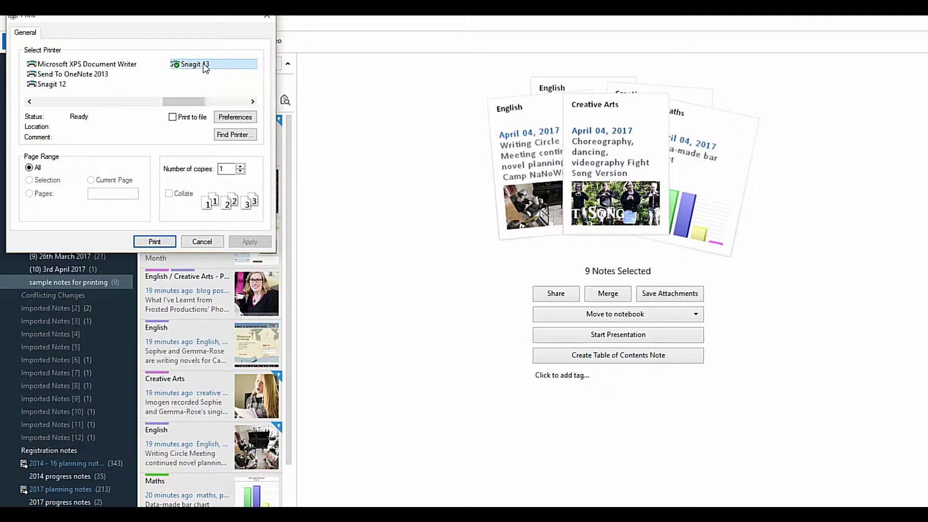
{"action": "left_click", "coordinate": [204, 64]}
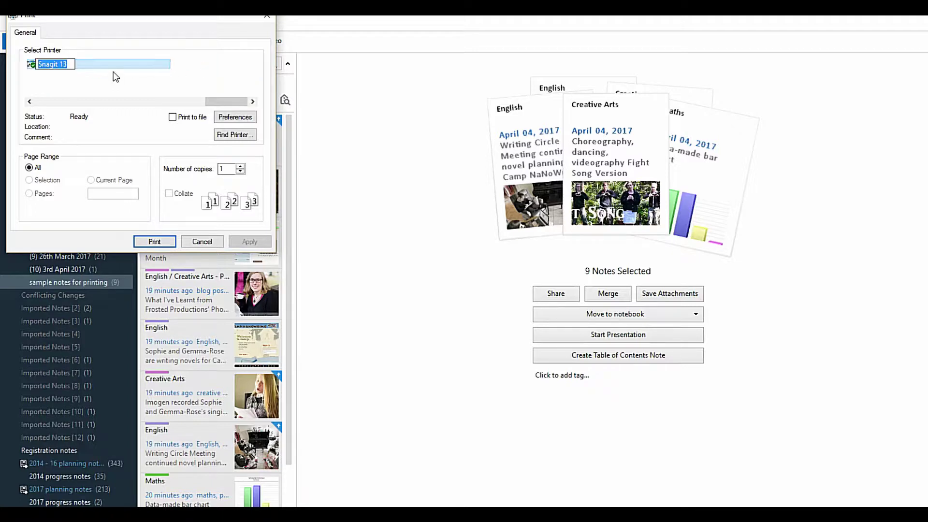
{"action": "key", "text": "Escape"}
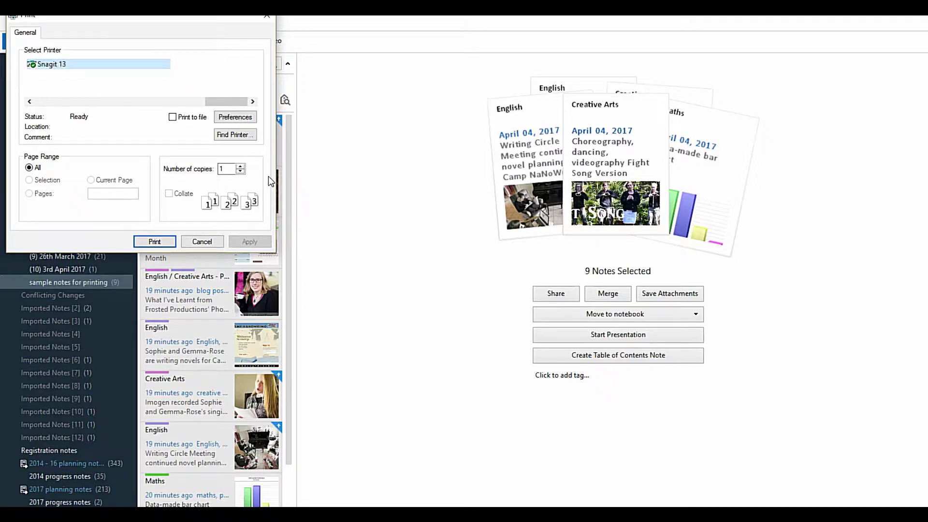
Step: Check the Snagit 13 printing preferences without changing them and print all the selected notes
{"action": "left_click", "coordinate": [236, 117]}
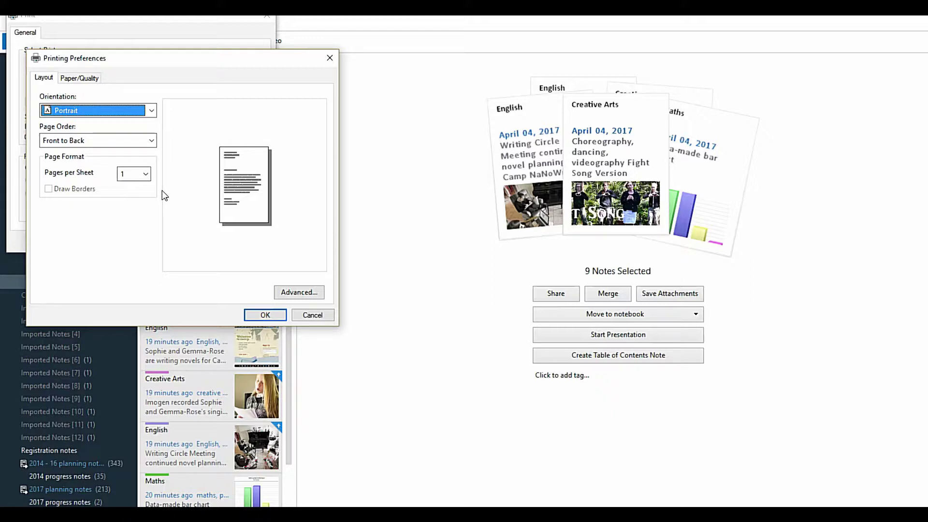
{"action": "left_click", "coordinate": [313, 315]}
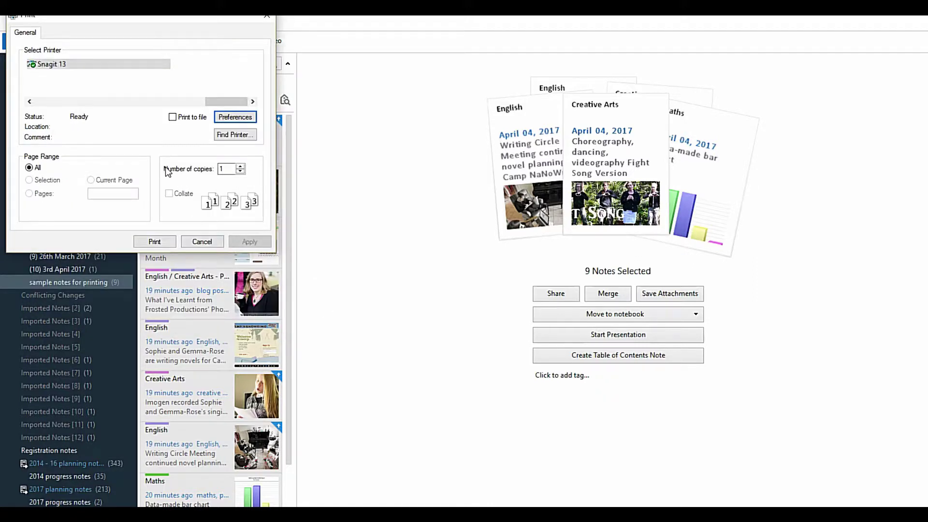
{"action": "left_click", "coordinate": [155, 242]}
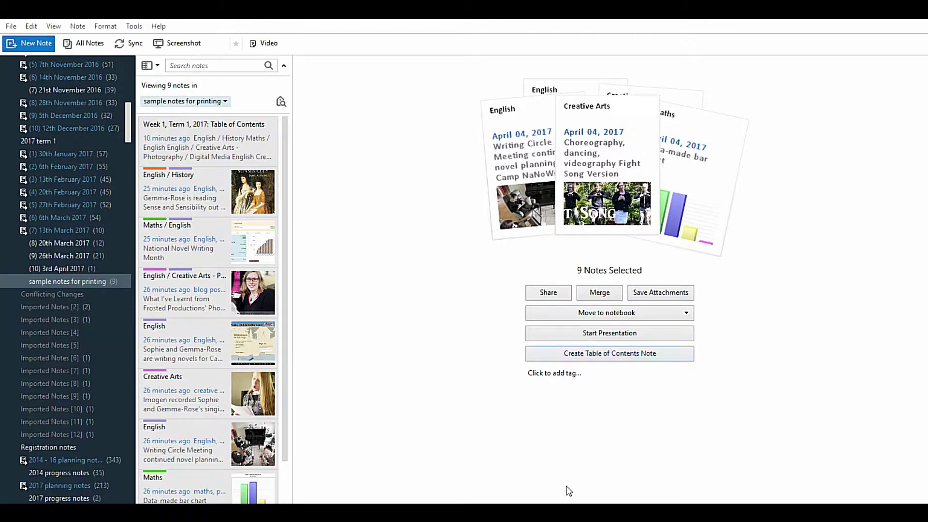
Step: Switch to File Explorer, find samplenotebookforprinting.pdf in the Snagit documents folder and open it
{"action": "key", "text": "alt+Tab"}
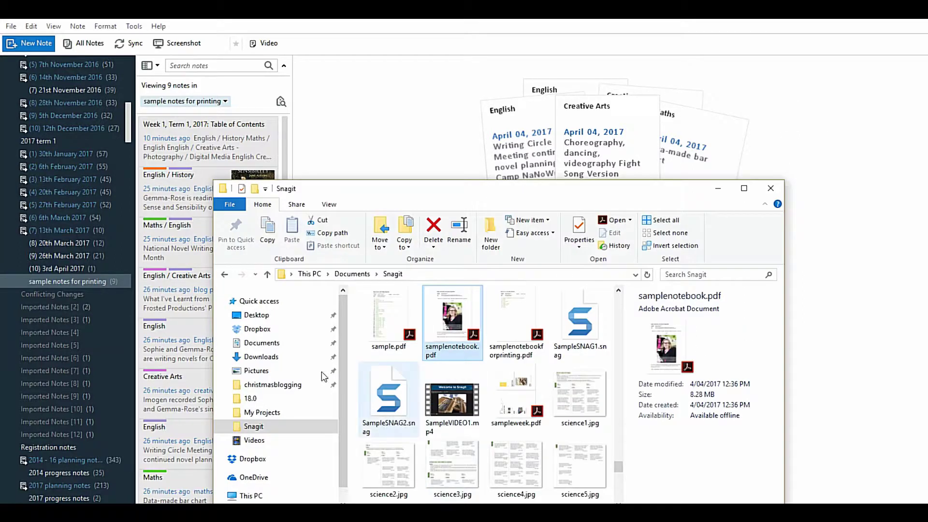
{"action": "left_click", "coordinate": [258, 428]}
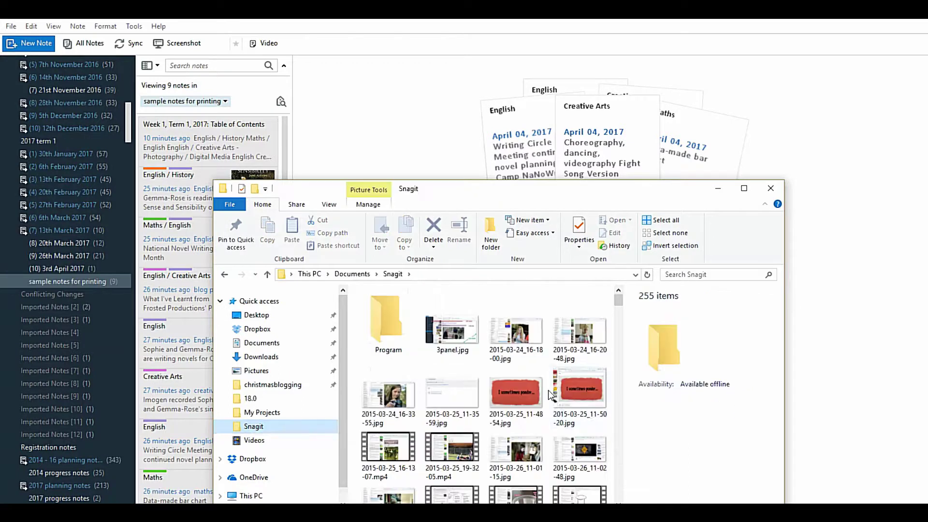
{"action": "scroll", "coordinate": [544, 429], "scroll_direction": "down", "scroll_amount": 10}
{"action": "scroll", "coordinate": [544, 428], "scroll_direction": "down", "scroll_amount": 15}
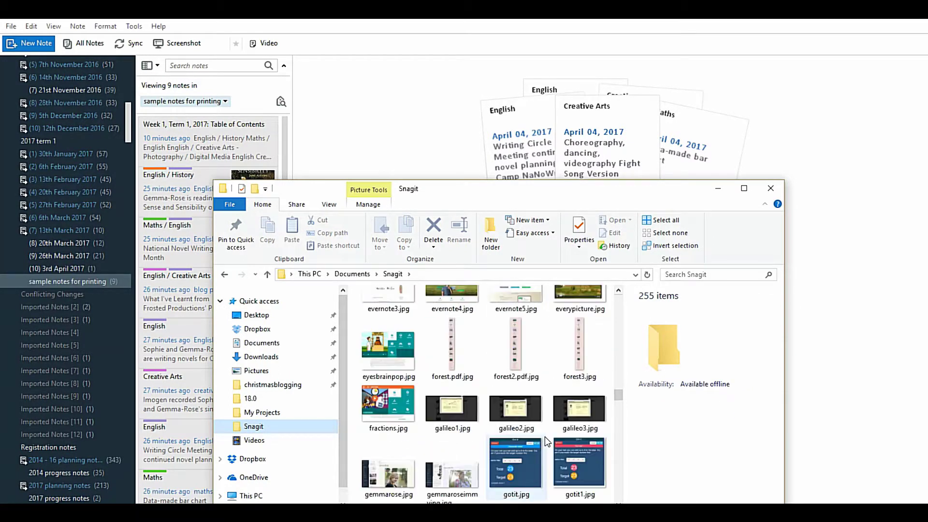
{"action": "scroll", "coordinate": [542, 433], "scroll_direction": "down", "scroll_amount": 12}
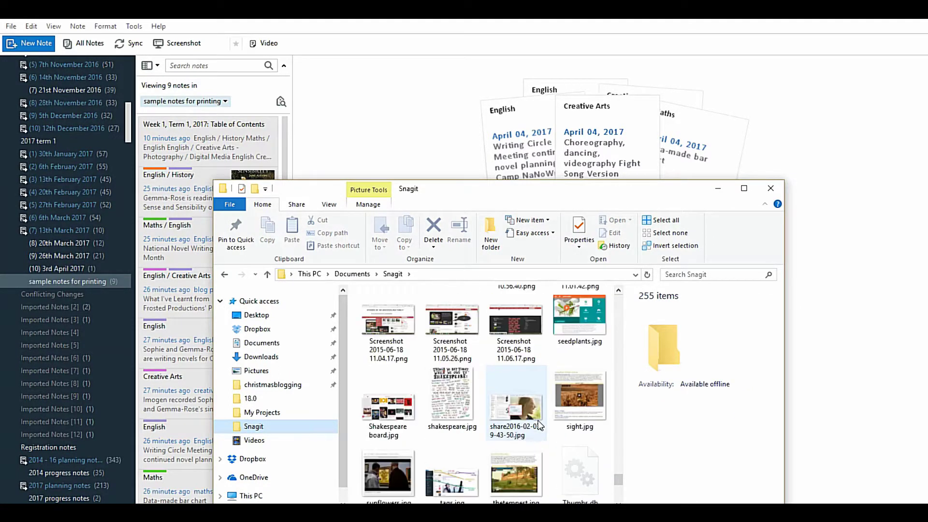
{"action": "scroll", "coordinate": [542, 419], "scroll_direction": "up", "scroll_amount": 2}
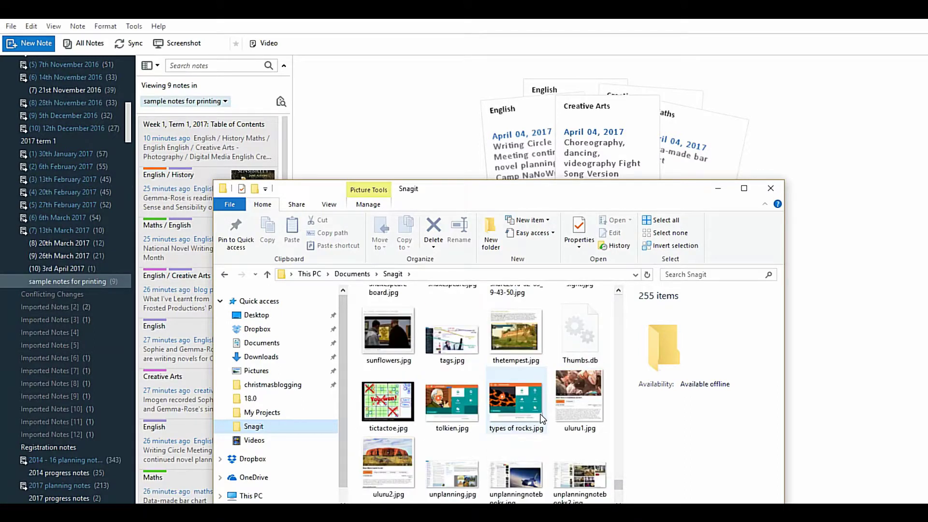
{"action": "scroll", "coordinate": [542, 419], "scroll_direction": "up", "scroll_amount": 3}
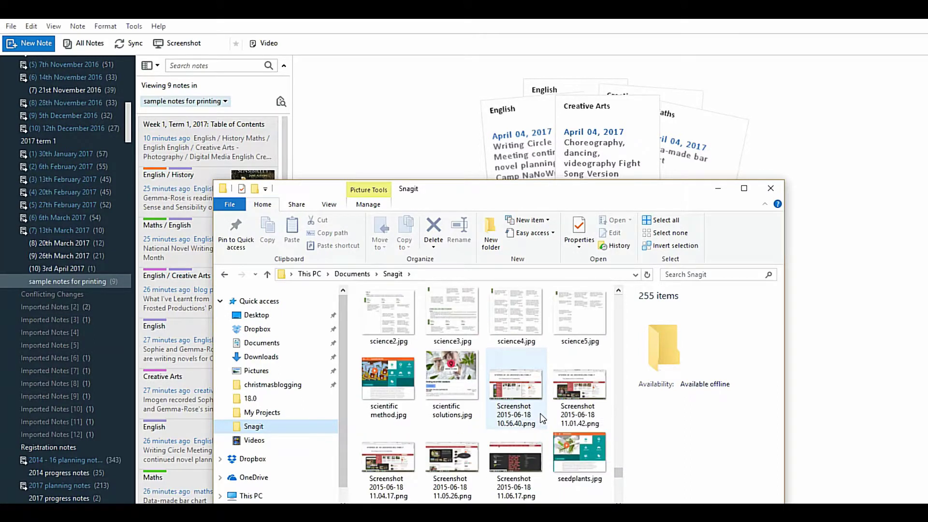
{"action": "scroll", "coordinate": [543, 418], "scroll_direction": "up", "scroll_amount": 2}
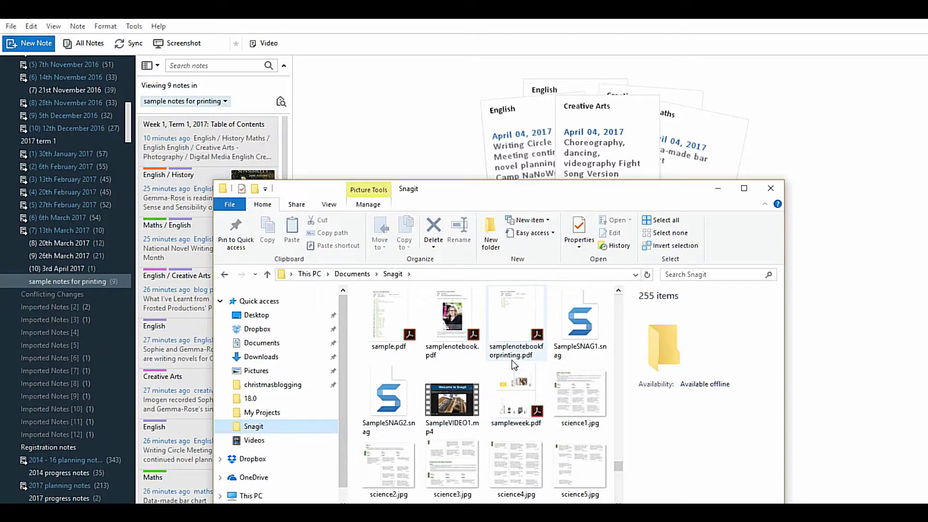
{"action": "double_click", "coordinate": [514, 344]}
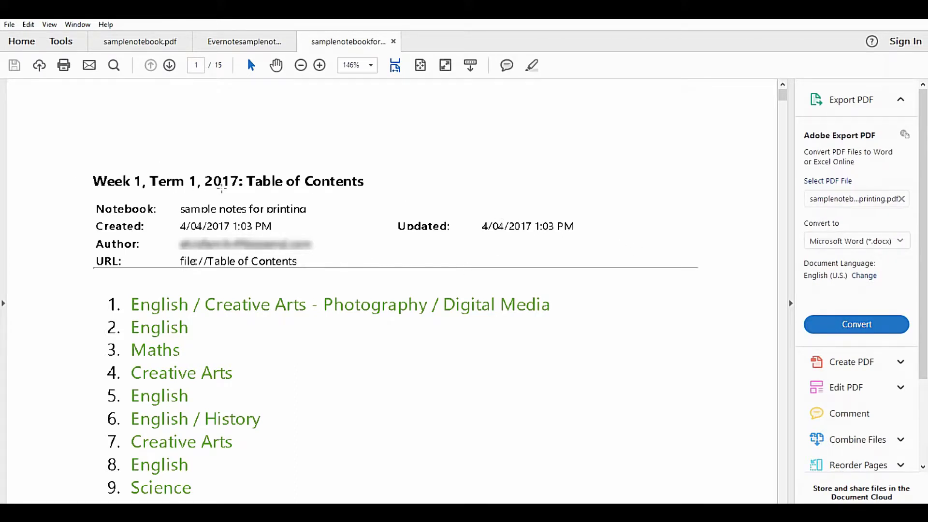
Step: Review the PDF's table of contents page and the notebook, date, tag and URL details heading the first note
{"action": "scroll", "coordinate": [342, 307], "scroll_direction": "down", "scroll_amount": 3}
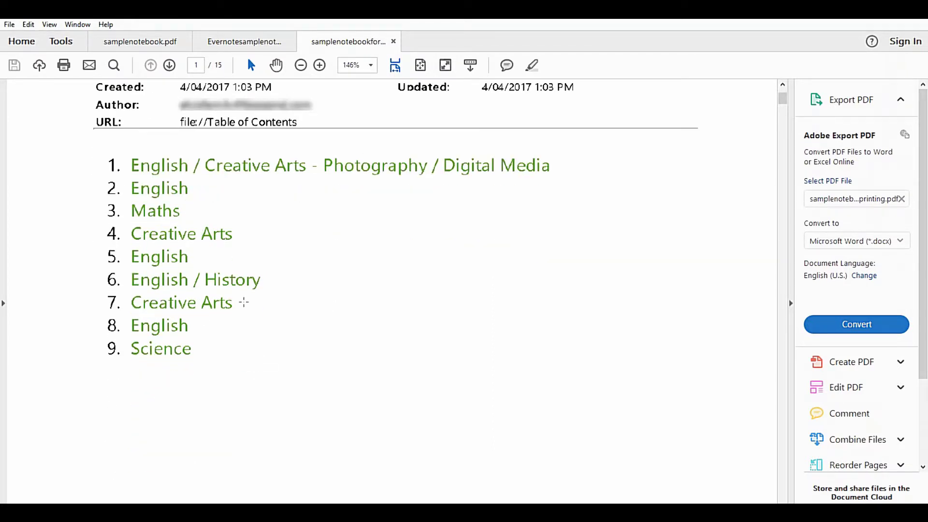
{"action": "scroll", "coordinate": [242, 303], "scroll_direction": "down", "scroll_amount": 6}
{"action": "scroll", "coordinate": [320, 334], "scroll_direction": "down", "scroll_amount": 8}
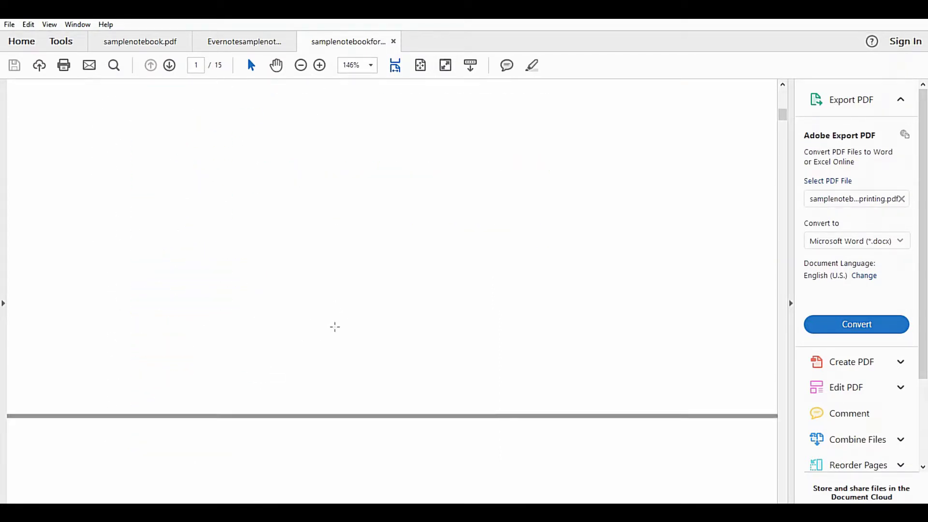
{"action": "scroll", "coordinate": [329, 320], "scroll_direction": "down", "scroll_amount": 1}
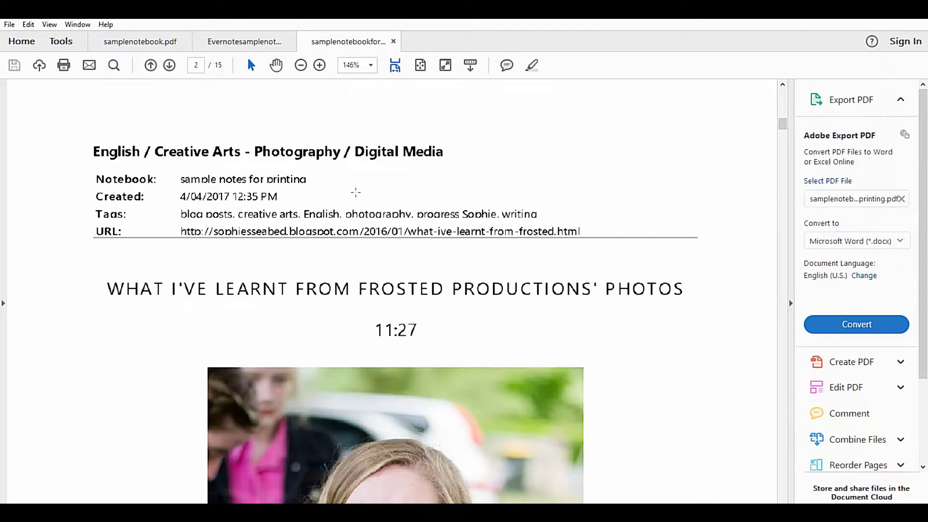
{"action": "scroll", "coordinate": [356, 190], "scroll_direction": "down", "scroll_amount": 1}
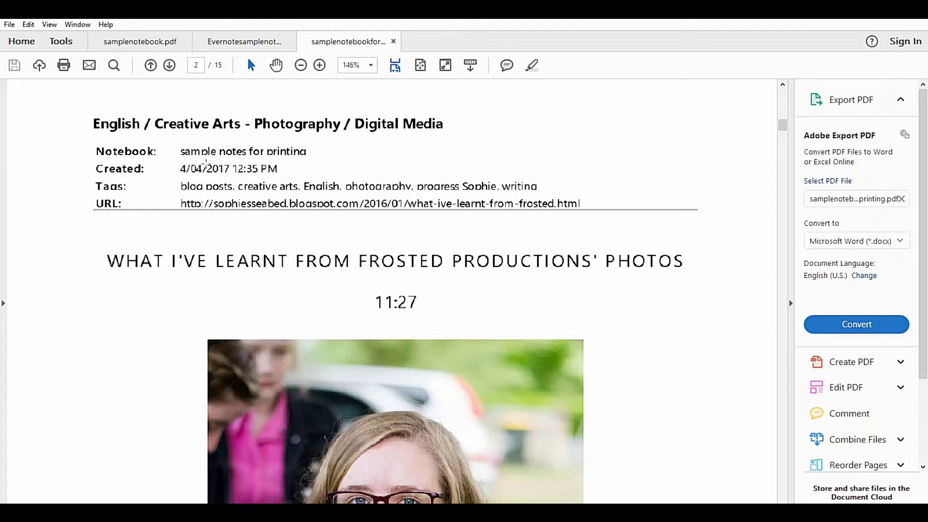
{"action": "scroll", "coordinate": [260, 231], "scroll_direction": "down", "scroll_amount": 1}
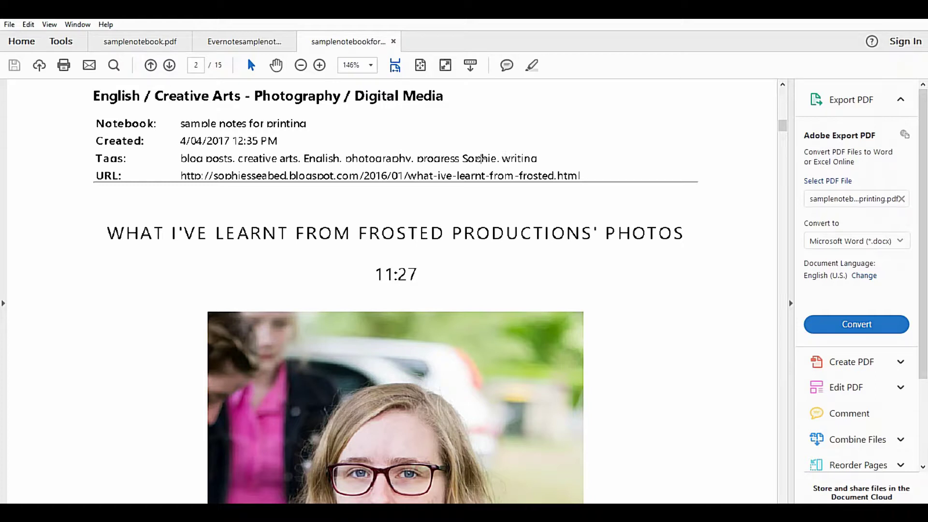
{"action": "scroll", "coordinate": [197, 221], "scroll_direction": "down", "scroll_amount": 1}
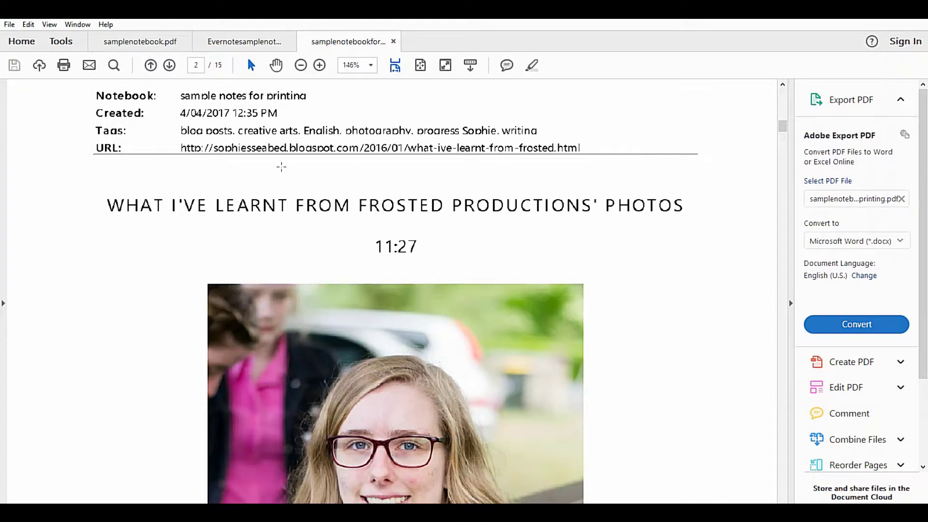
Step: Look through the photo and text of the printed Frosted Productions blog post on pages 2 to 4
{"action": "scroll", "coordinate": [309, 226], "scroll_direction": "down", "scroll_amount": 3}
{"action": "scroll", "coordinate": [309, 227], "scroll_direction": "down", "scroll_amount": 13}
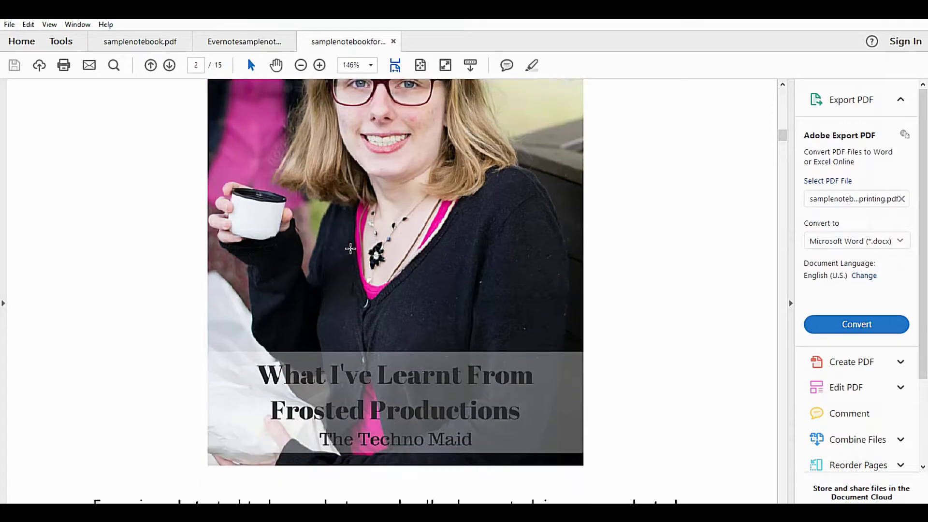
{"action": "scroll", "coordinate": [346, 248], "scroll_direction": "down", "scroll_amount": 5}
{"action": "scroll", "coordinate": [348, 250], "scroll_direction": "down", "scroll_amount": 7}
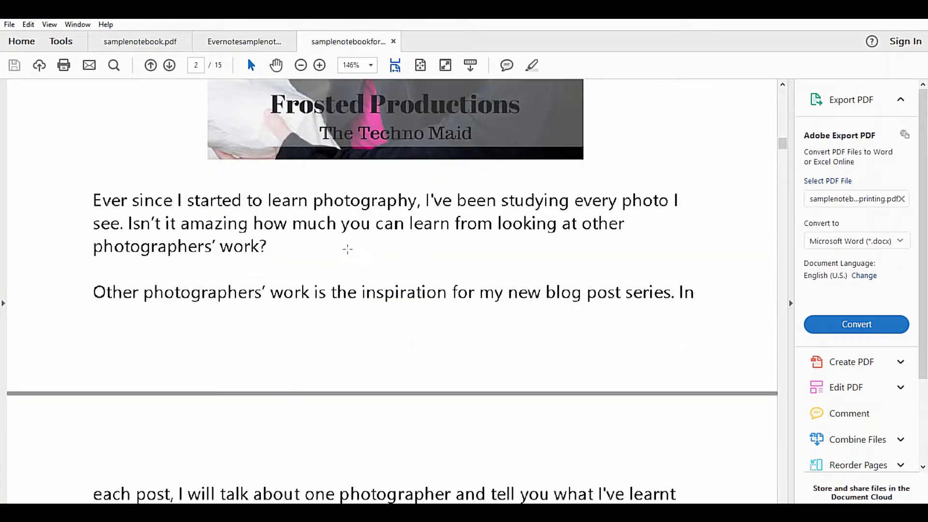
{"action": "scroll", "coordinate": [347, 252], "scroll_direction": "up", "scroll_amount": 18}
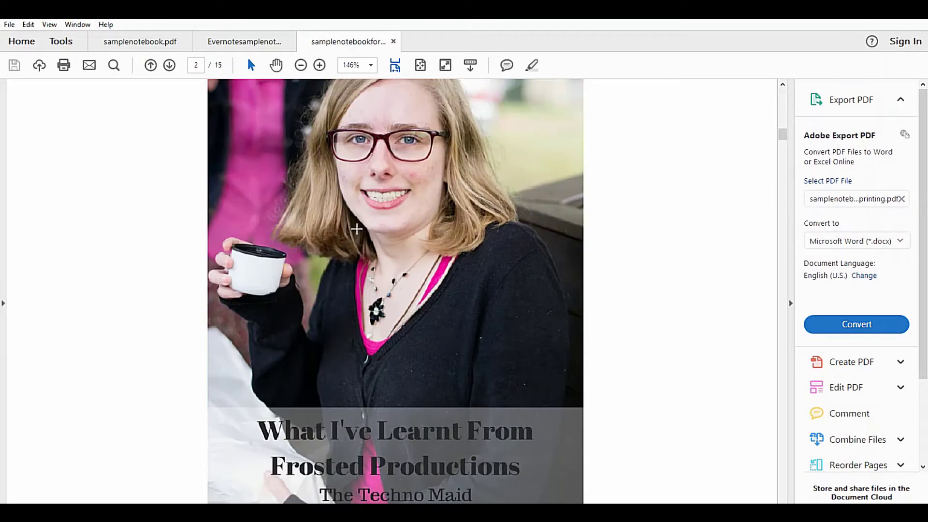
{"action": "scroll", "coordinate": [317, 229], "scroll_direction": "down", "scroll_amount": 7}
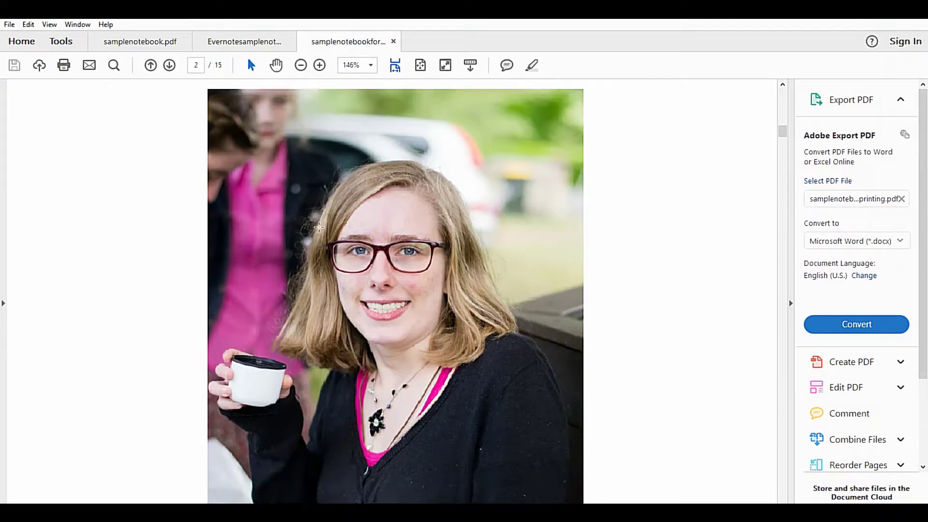
{"action": "scroll", "coordinate": [317, 229], "scroll_direction": "down", "scroll_amount": 20}
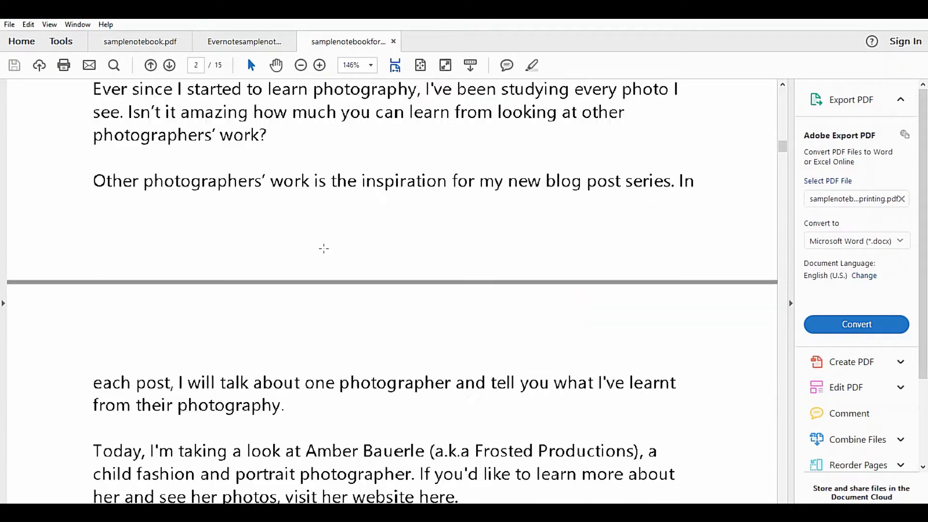
{"action": "scroll", "coordinate": [323, 247], "scroll_direction": "down", "scroll_amount": 12}
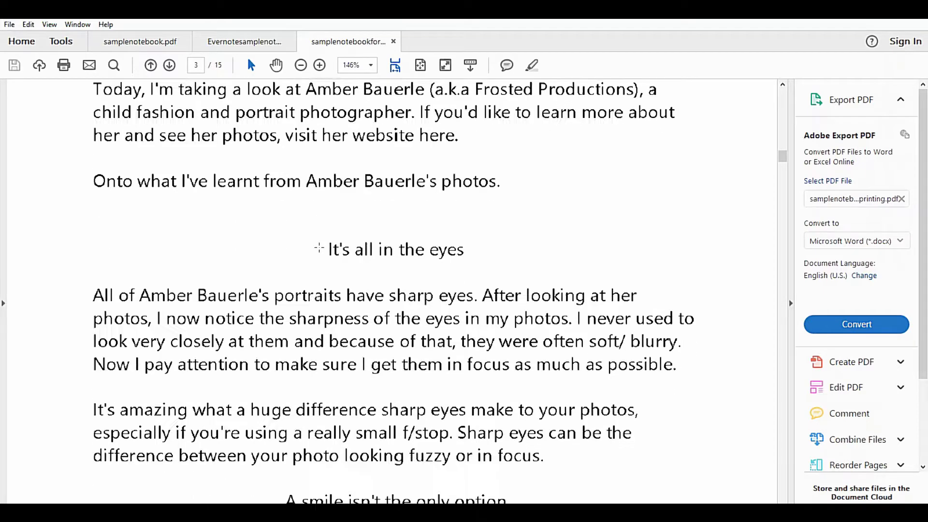
{"action": "scroll", "coordinate": [319, 248], "scroll_direction": "down", "scroll_amount": 16}
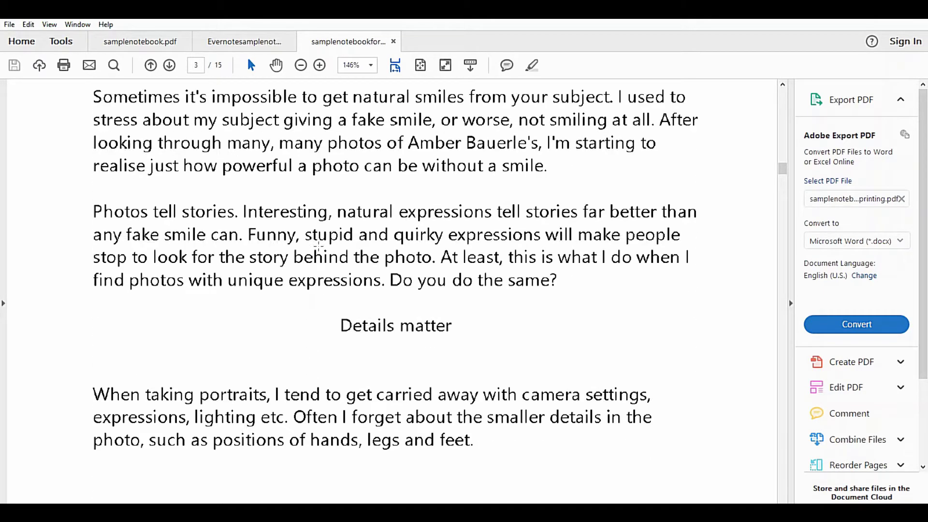
{"action": "scroll", "coordinate": [318, 244], "scroll_direction": "down", "scroll_amount": 10}
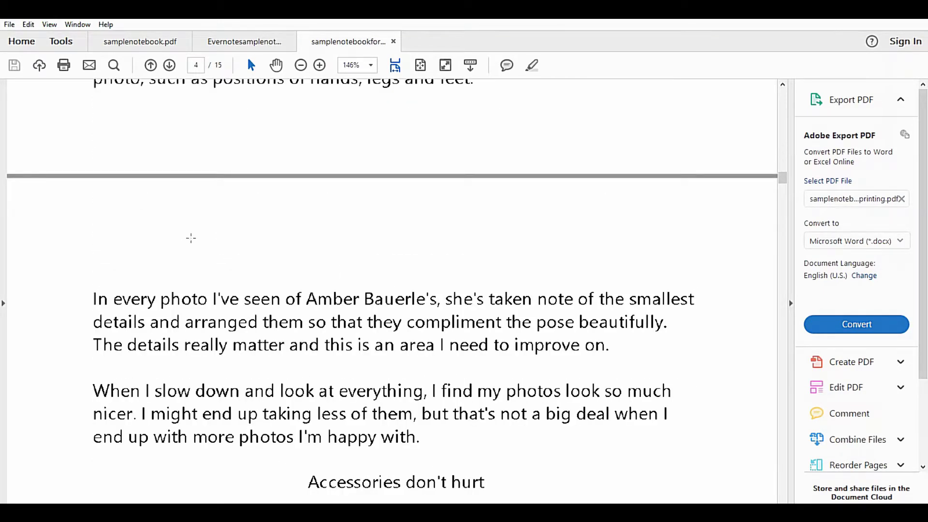
{"action": "scroll", "coordinate": [250, 255], "scroll_direction": "down", "scroll_amount": 3}
{"action": "scroll", "coordinate": [250, 255], "scroll_direction": "down", "scroll_amount": 17}
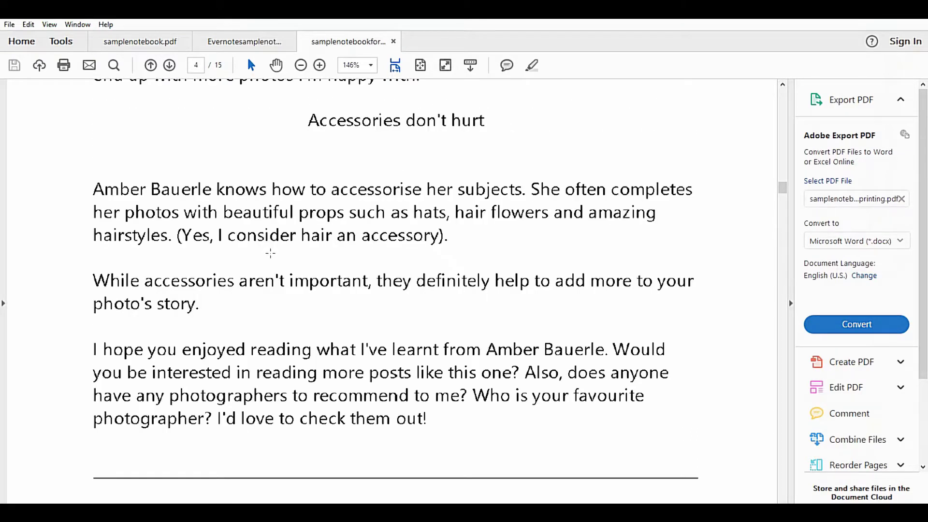
Step: Examine the share links, related posts and comments printed along with the blog post on pages 4 and 5
{"action": "scroll", "coordinate": [271, 252], "scroll_direction": "down", "scroll_amount": 2}
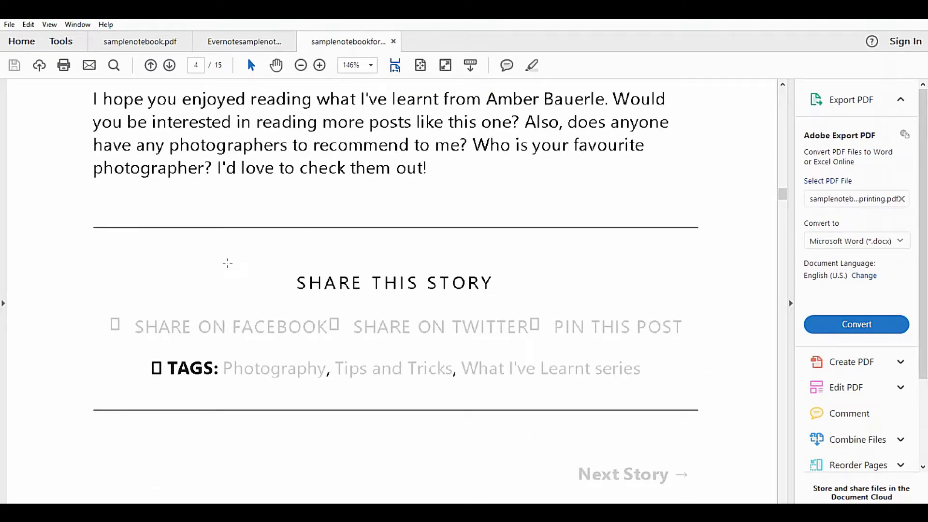
{"action": "scroll", "coordinate": [239, 293], "scroll_direction": "down", "scroll_amount": 1}
{"action": "scroll", "coordinate": [238, 293], "scroll_direction": "down", "scroll_amount": 18}
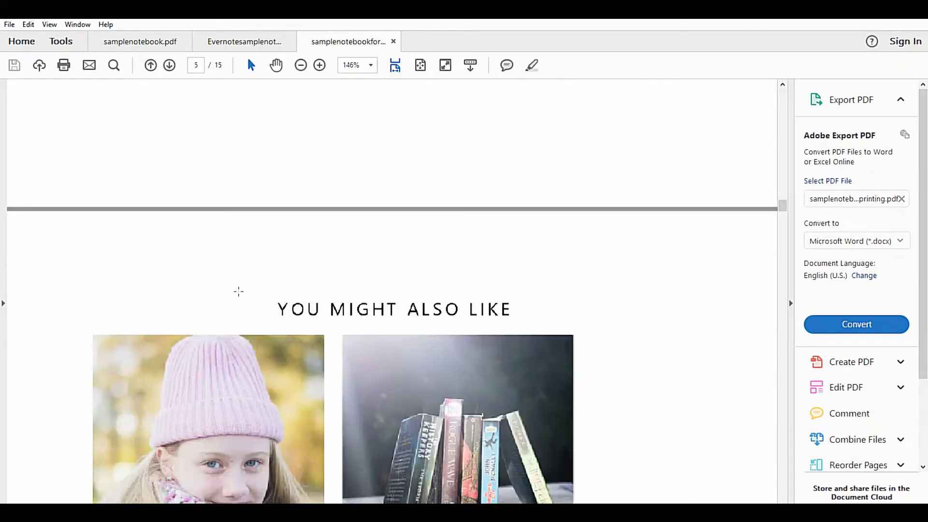
{"action": "scroll", "coordinate": [236, 289], "scroll_direction": "down", "scroll_amount": 10}
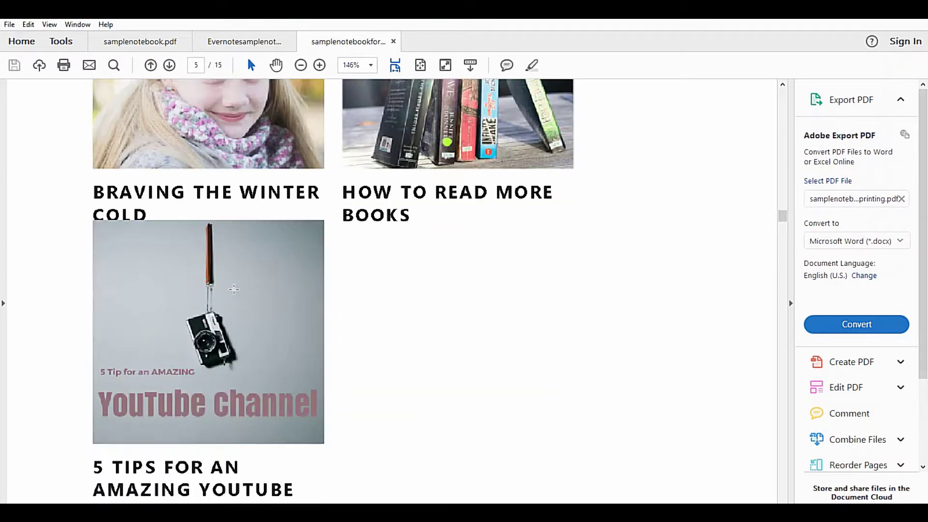
{"action": "scroll", "coordinate": [232, 289], "scroll_direction": "down", "scroll_amount": 2}
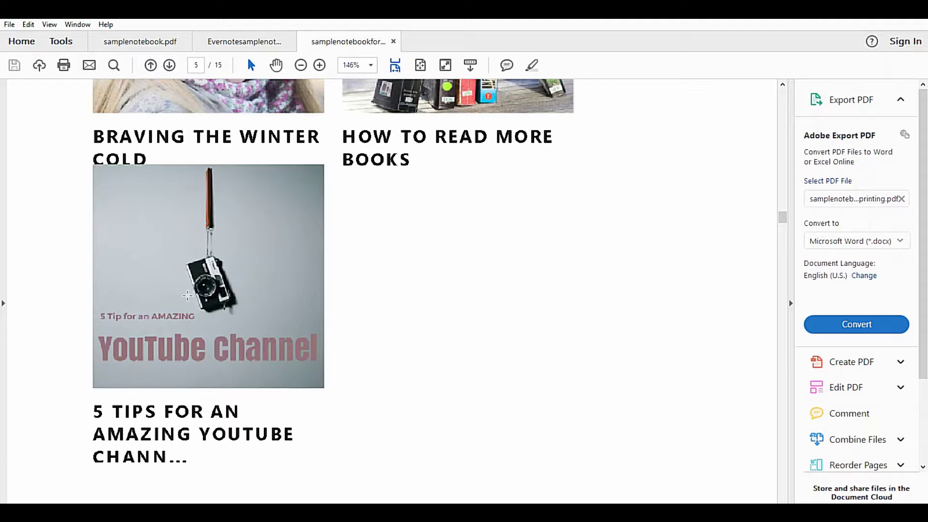
{"action": "scroll", "coordinate": [80, 226], "scroll_direction": "up", "scroll_amount": 1}
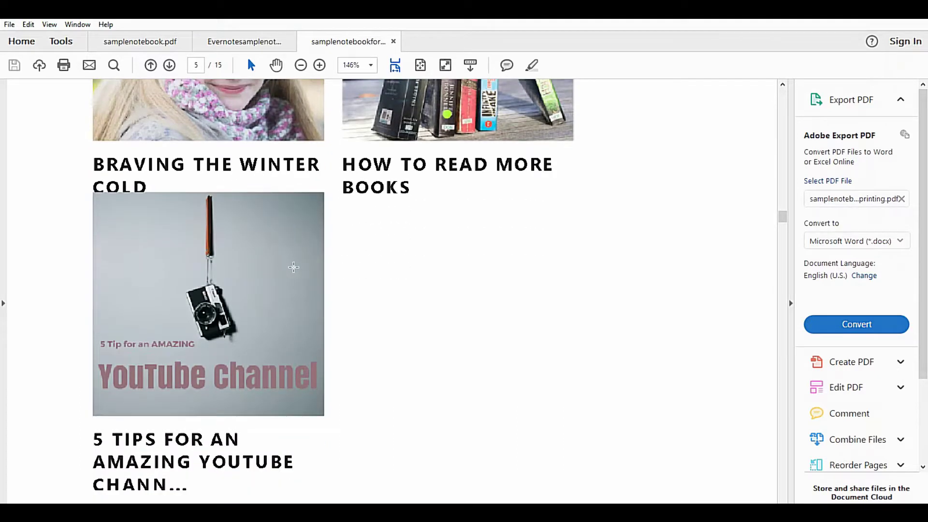
{"action": "scroll", "coordinate": [290, 266], "scroll_direction": "down", "scroll_amount": 10}
{"action": "scroll", "coordinate": [297, 273], "scroll_direction": "down", "scroll_amount": 14}
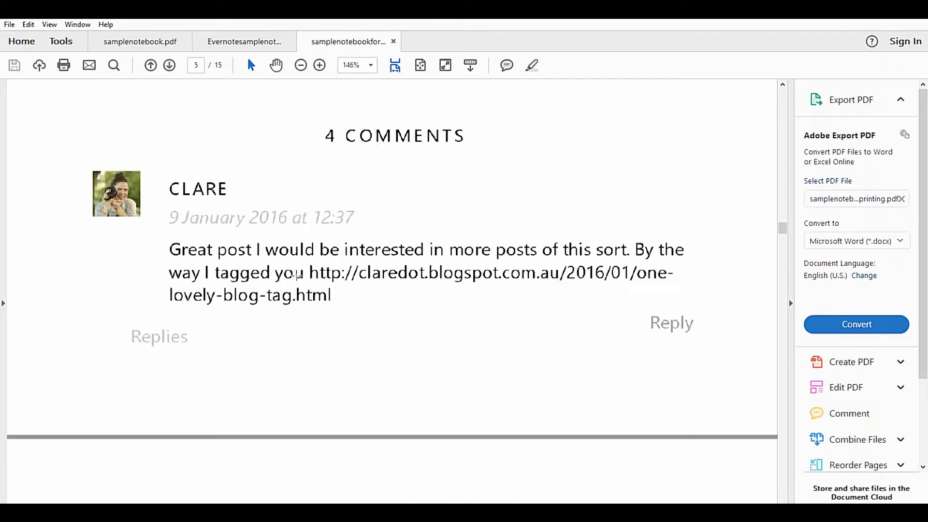
Step: Go past the remaining comments and view the printed English note about the Writing Circle Meeting on page 7
{"action": "scroll", "coordinate": [304, 269], "scroll_direction": "down", "scroll_amount": 20}
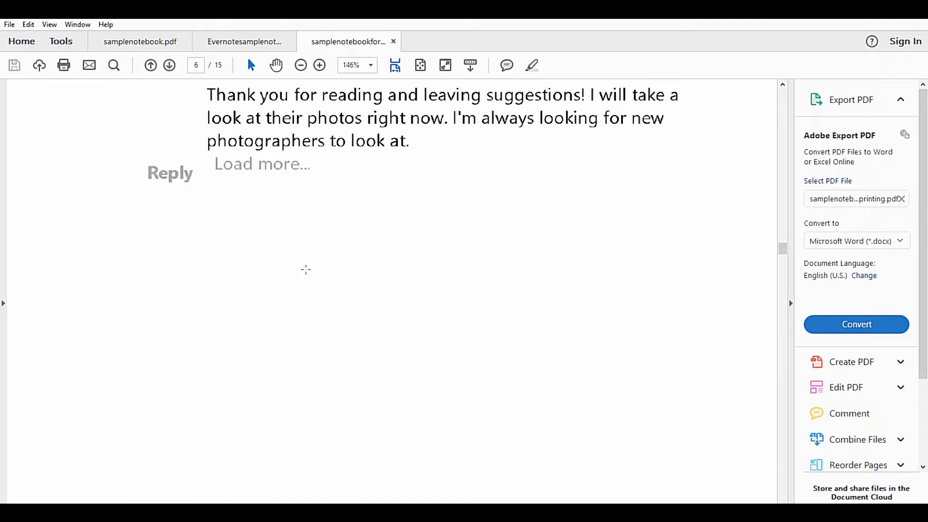
{"action": "scroll", "coordinate": [354, 262], "scroll_direction": "down", "scroll_amount": 8}
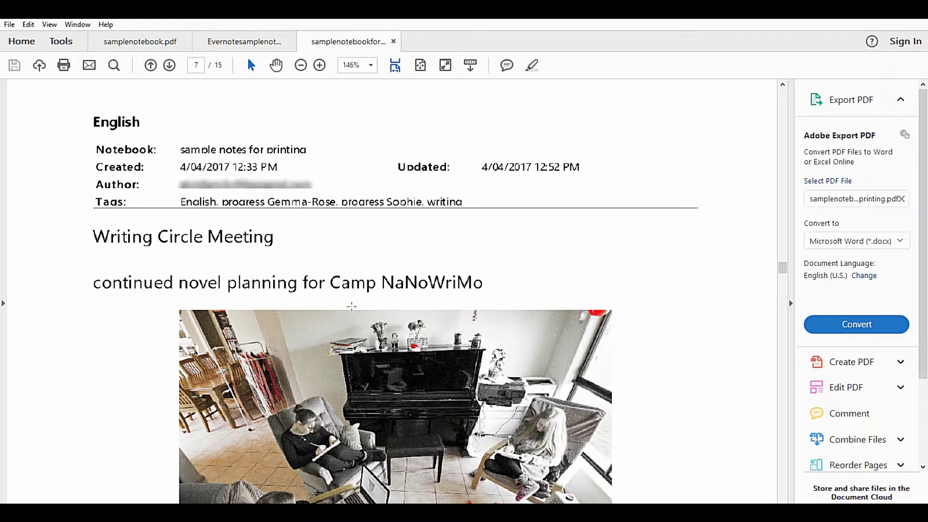
{"action": "scroll", "coordinate": [352, 306], "scroll_direction": "down", "scroll_amount": 1}
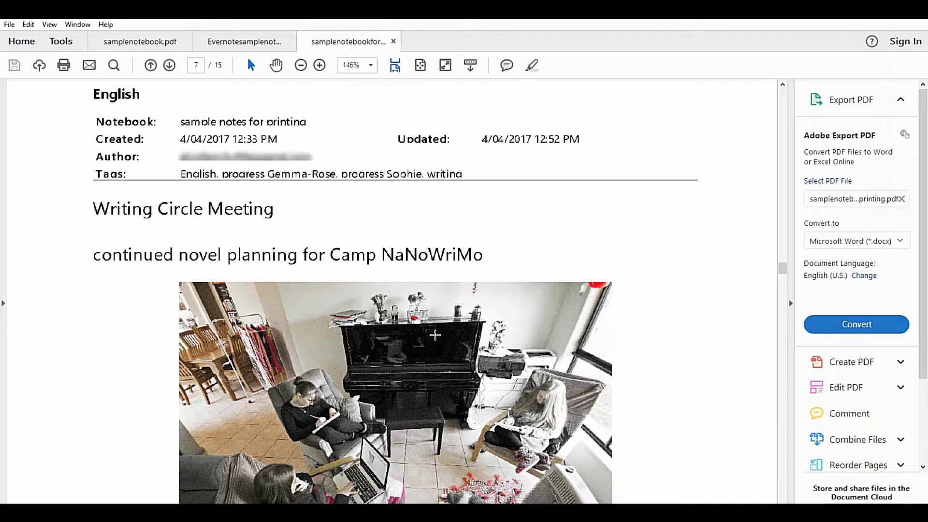
Step: Look over the printed English note about the Writing Circle Meeting on page 7, including its heading details and photo
{"action": "scroll", "coordinate": [435, 335], "scroll_direction": "down", "scroll_amount": 1}
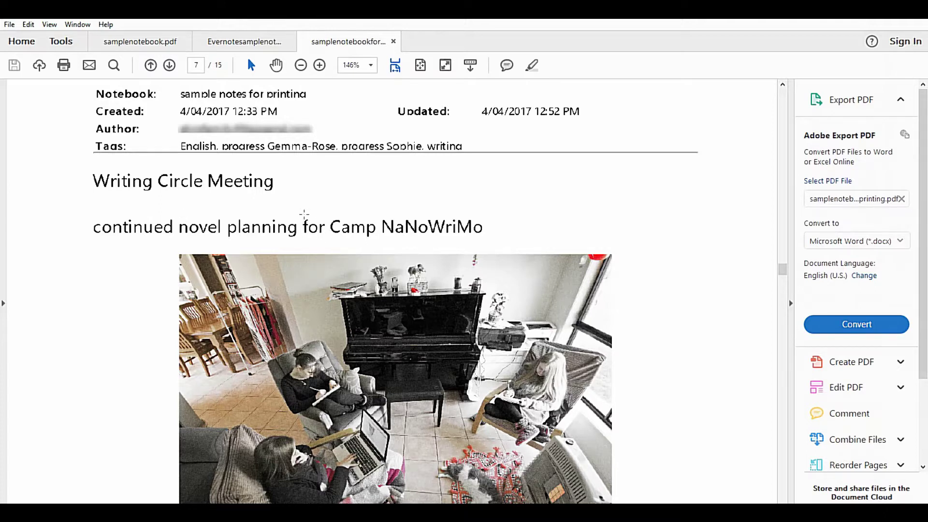
{"action": "scroll", "coordinate": [309, 217], "scroll_direction": "down", "scroll_amount": 5}
{"action": "scroll", "coordinate": [306, 225], "scroll_direction": "up", "scroll_amount": 8}
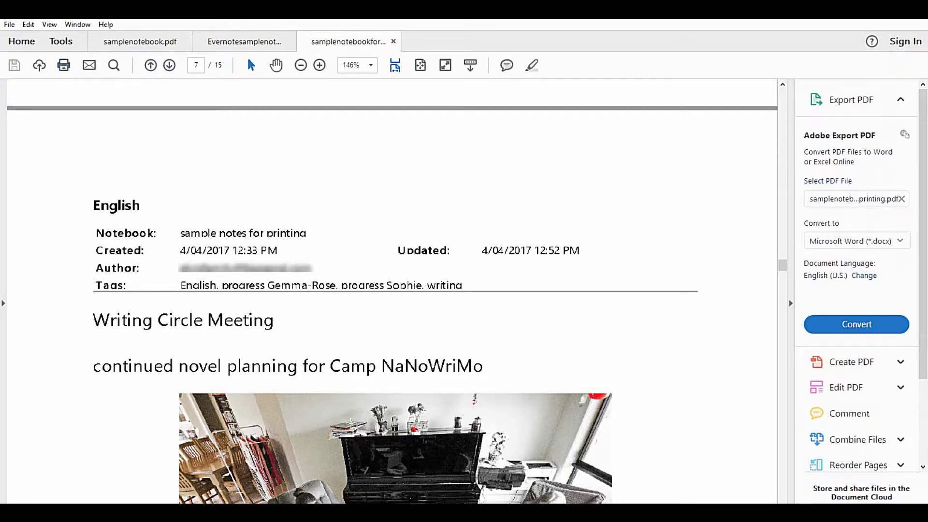
{"action": "scroll", "coordinate": [394, 388], "scroll_direction": "down", "scroll_amount": 10}
{"action": "scroll", "coordinate": [394, 388], "scroll_direction": "down", "scroll_amount": 10}
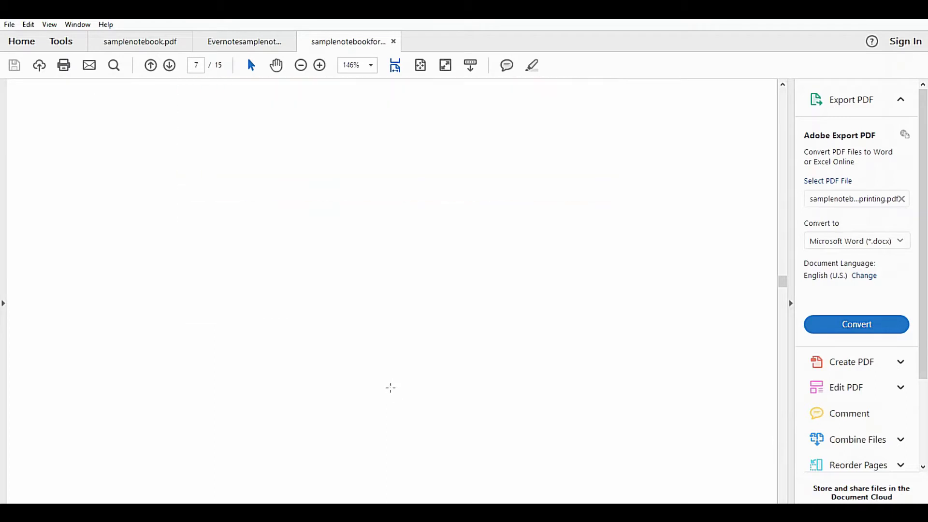
Step: Skim the printed Maths, Creative Arts, Camp NaNoWriMo and English / History notes on pages 8 to 11
{"action": "scroll", "coordinate": [388, 392], "scroll_direction": "down", "scroll_amount": 15}
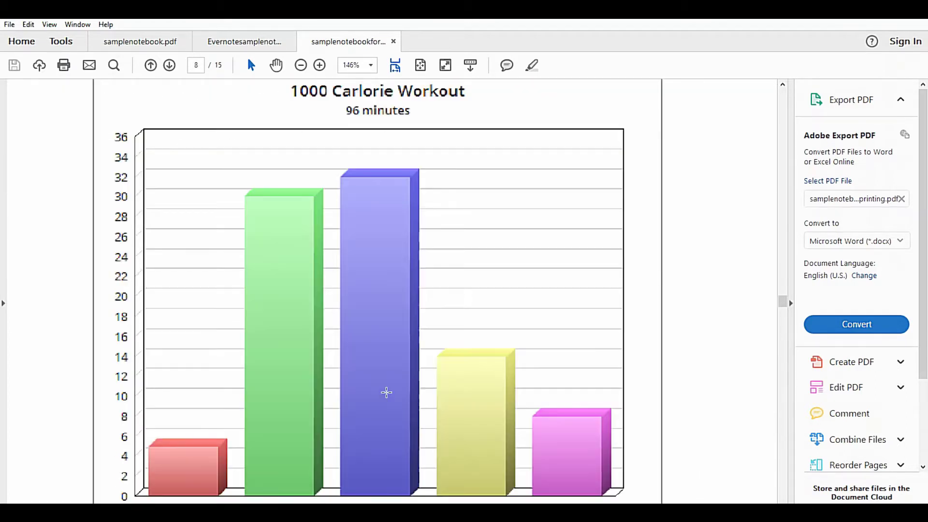
{"action": "scroll", "coordinate": [385, 393], "scroll_direction": "down", "scroll_amount": 10}
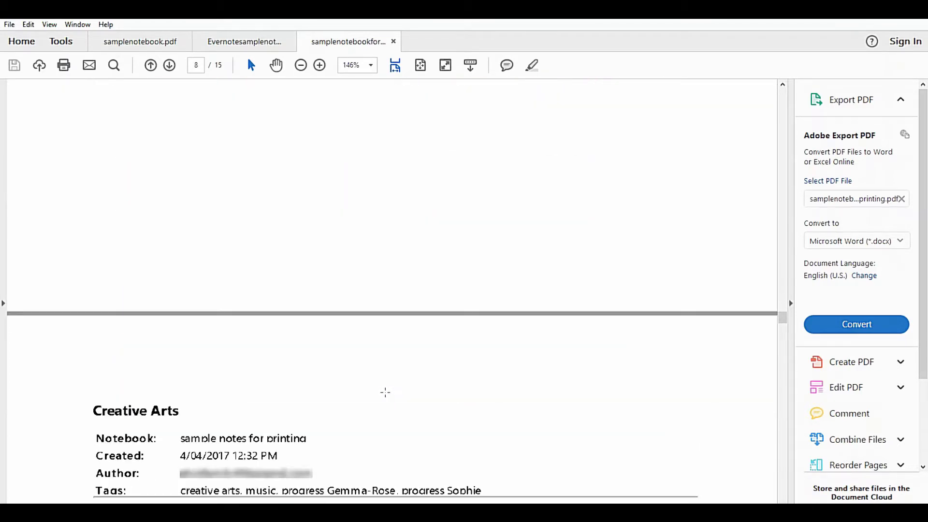
{"action": "scroll", "coordinate": [385, 393], "scroll_direction": "down", "scroll_amount": 10}
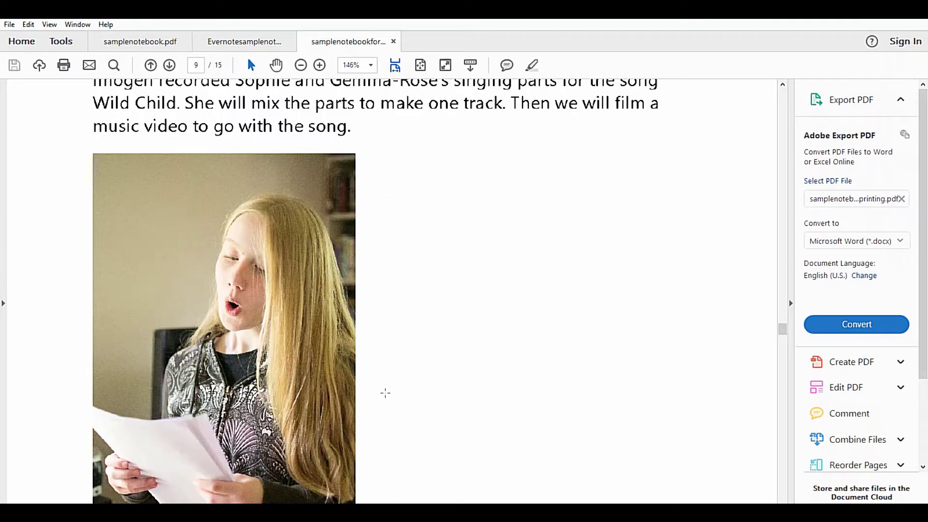
{"action": "scroll", "coordinate": [386, 395], "scroll_direction": "down", "scroll_amount": 10}
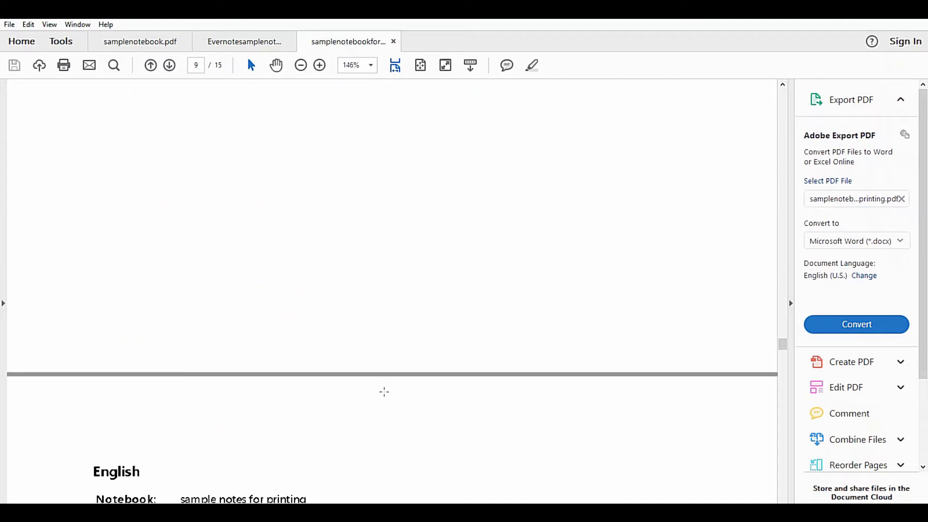
{"action": "scroll", "coordinate": [383, 389], "scroll_direction": "down", "scroll_amount": 9}
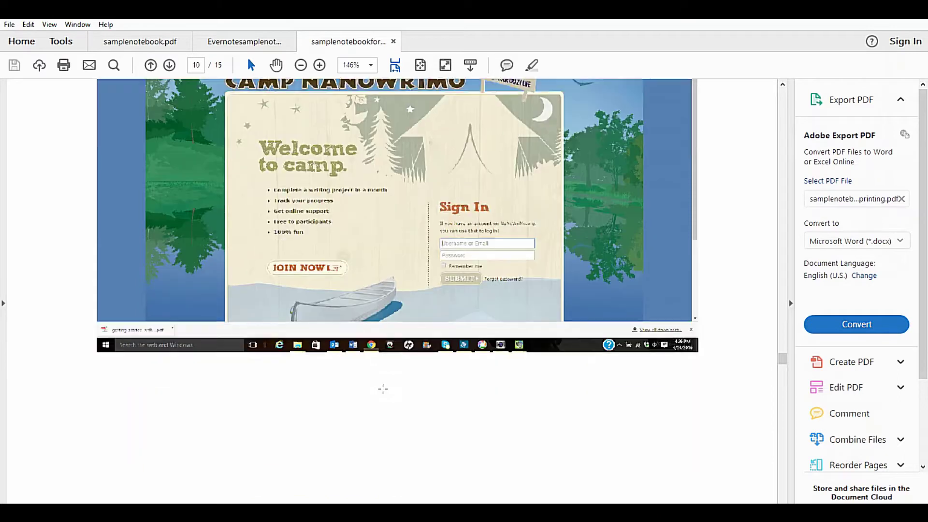
{"action": "scroll", "coordinate": [383, 389], "scroll_direction": "down", "scroll_amount": 10}
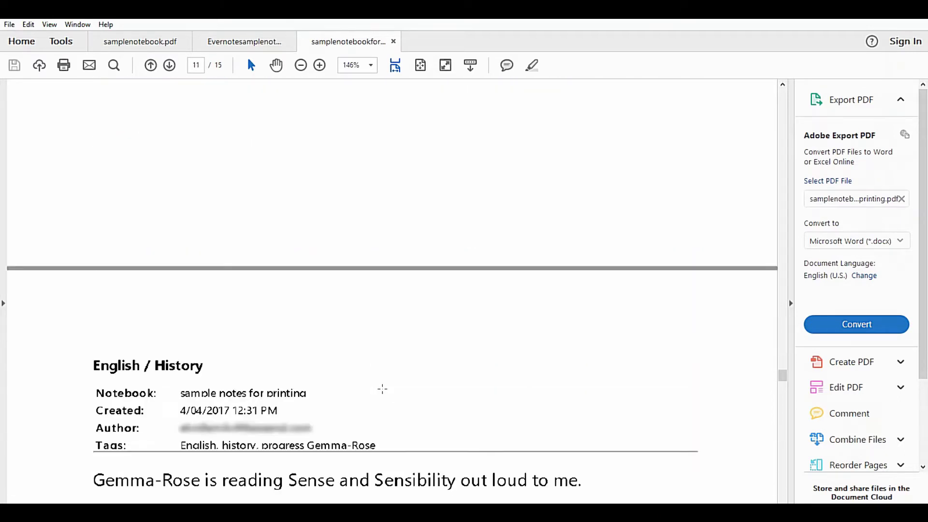
{"action": "scroll", "coordinate": [382, 385], "scroll_direction": "down", "scroll_amount": 8}
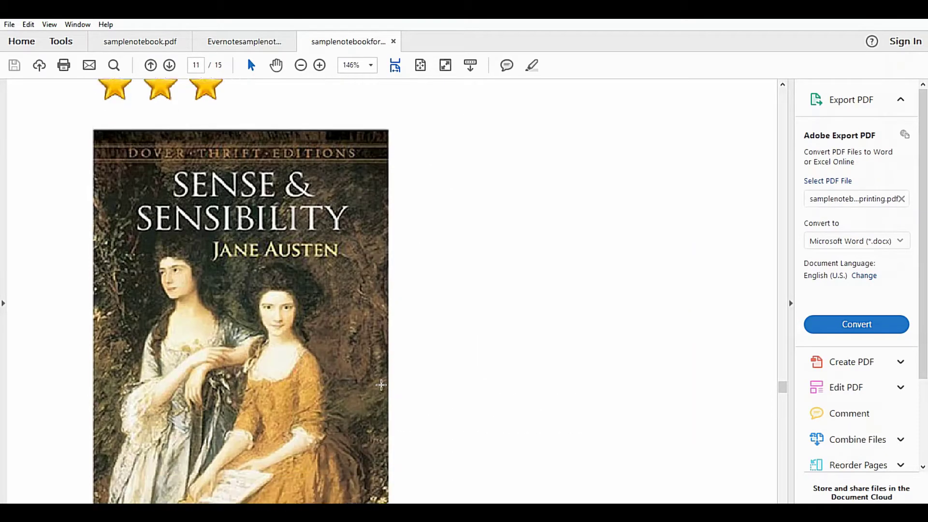
Step: Examine the English / History note on page 11 with its tags, star rating and Sense & Sensibility book cover
{"action": "scroll", "coordinate": [329, 281], "scroll_direction": "down", "scroll_amount": 1}
{"action": "scroll", "coordinate": [348, 304], "scroll_direction": "up", "scroll_amount": 7}
{"action": "scroll", "coordinate": [356, 318], "scroll_direction": "up", "scroll_amount": 9}
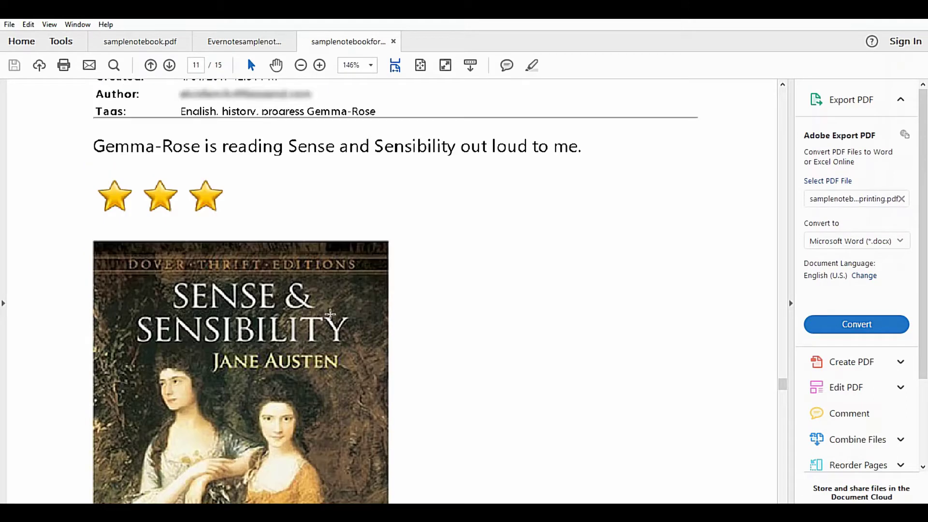
{"action": "scroll", "coordinate": [352, 313], "scroll_direction": "down", "scroll_amount": 7}
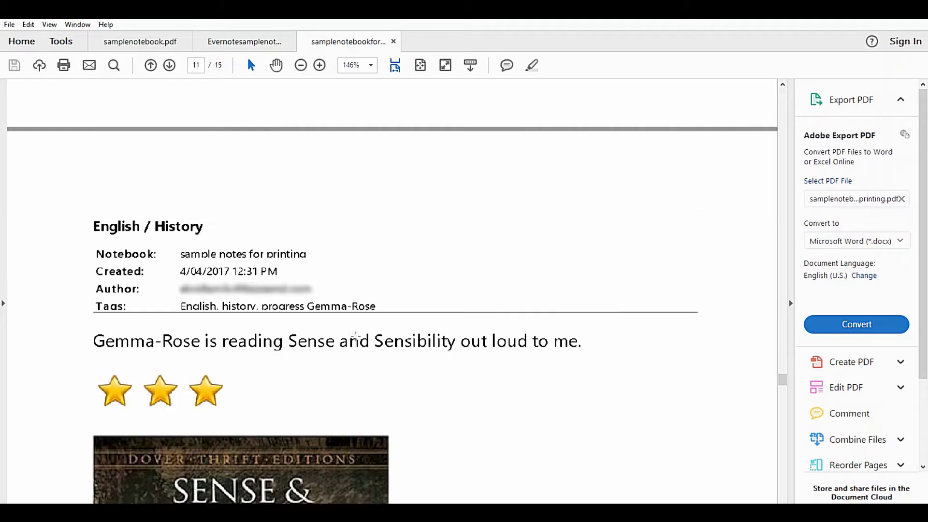
{"action": "scroll", "coordinate": [236, 314], "scroll_direction": "down", "scroll_amount": 3}
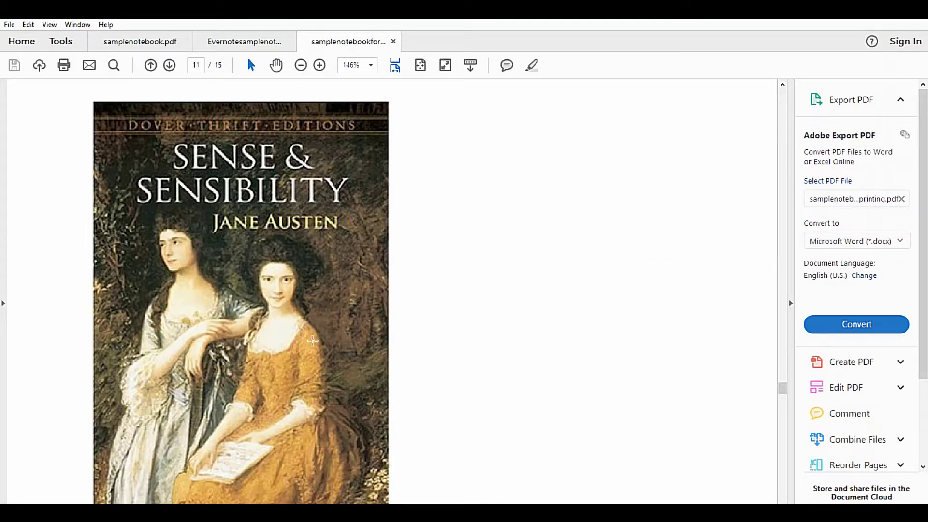
Step: Go back to the Camp NaNoWriMo note on page 10 and the singing photo in the Creative Arts note on page 9
{"action": "scroll", "coordinate": [421, 333], "scroll_direction": "up", "scroll_amount": 9}
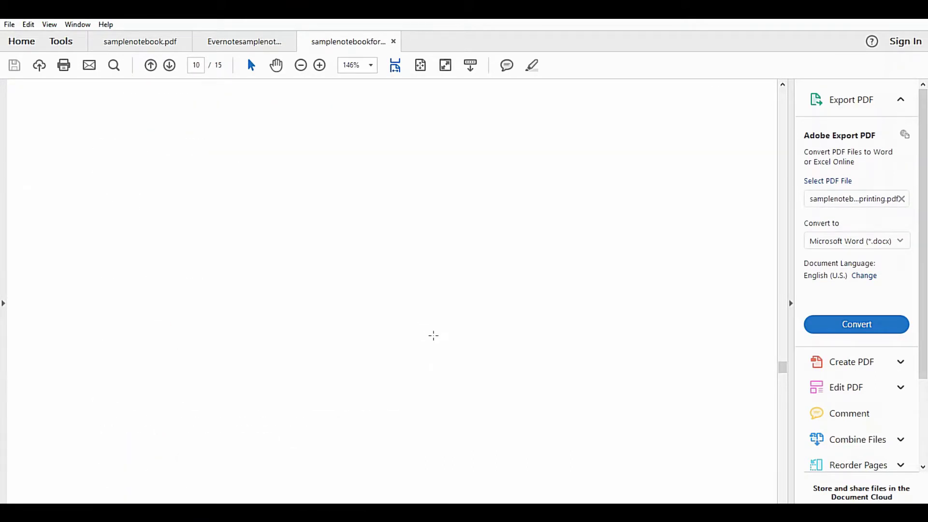
{"action": "scroll", "coordinate": [445, 333], "scroll_direction": "up", "scroll_amount": 10}
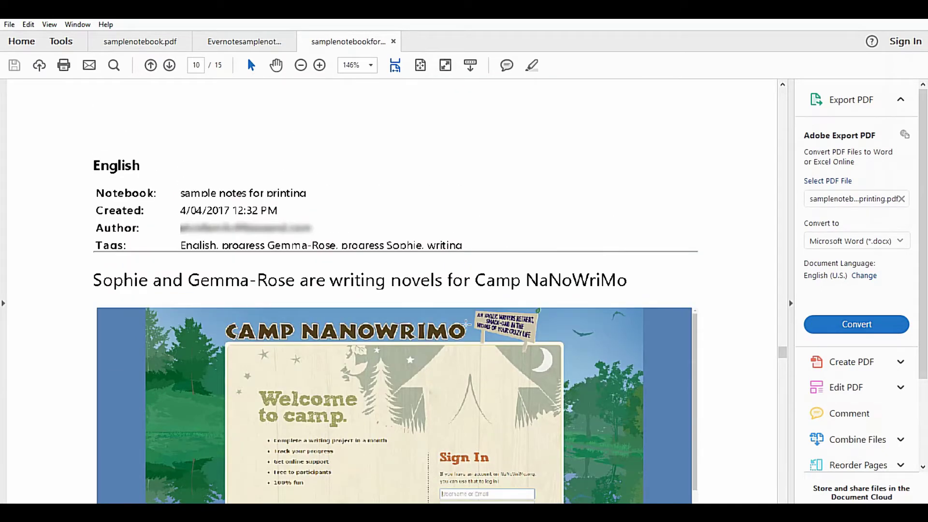
{"action": "scroll", "coordinate": [421, 286], "scroll_direction": "up", "scroll_amount": 3}
{"action": "scroll", "coordinate": [435, 295], "scroll_direction": "up", "scroll_amount": 10}
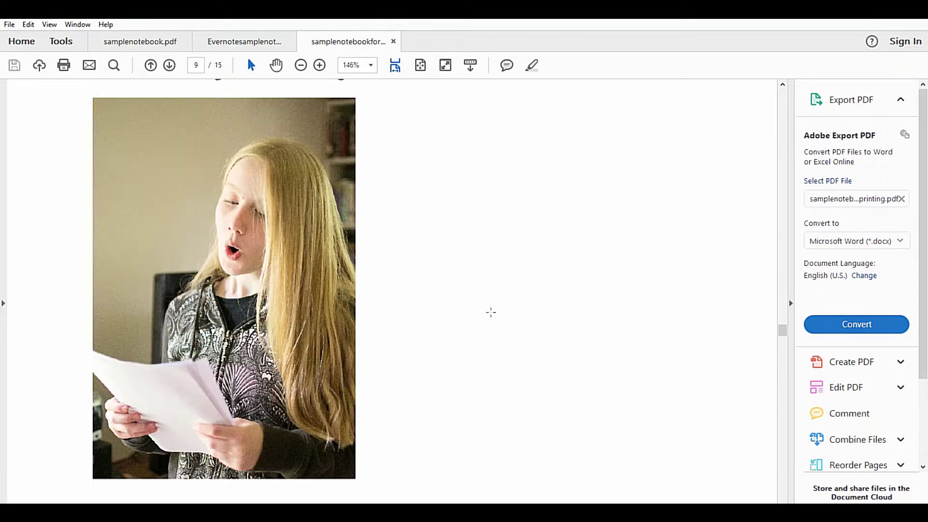
Step: Return to the Maths note on page 8 and check its heading details and the 1000 Carlorie Workout bar chart
{"action": "scroll", "coordinate": [491, 312], "scroll_direction": "up", "scroll_amount": 9}
{"action": "scroll", "coordinate": [343, 276], "scroll_direction": "up", "scroll_amount": 10}
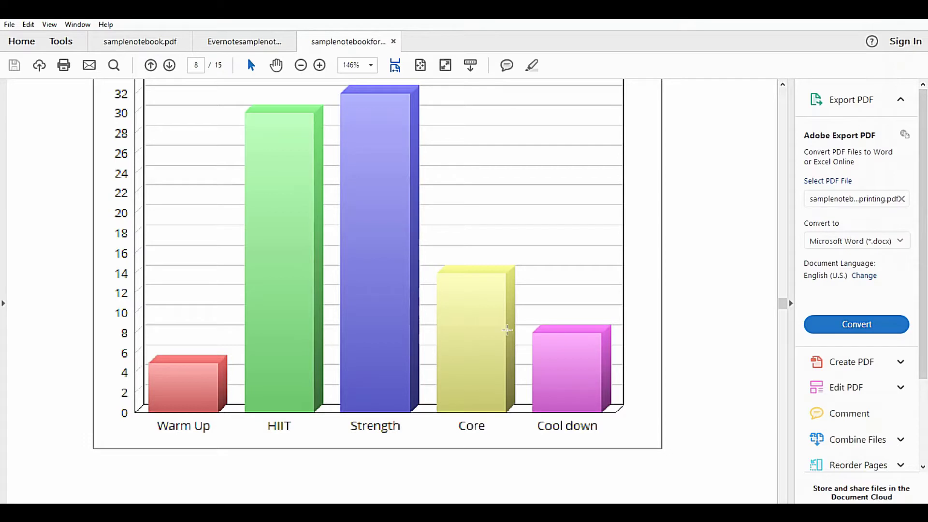
{"action": "scroll", "coordinate": [510, 314], "scroll_direction": "up", "scroll_amount": 6}
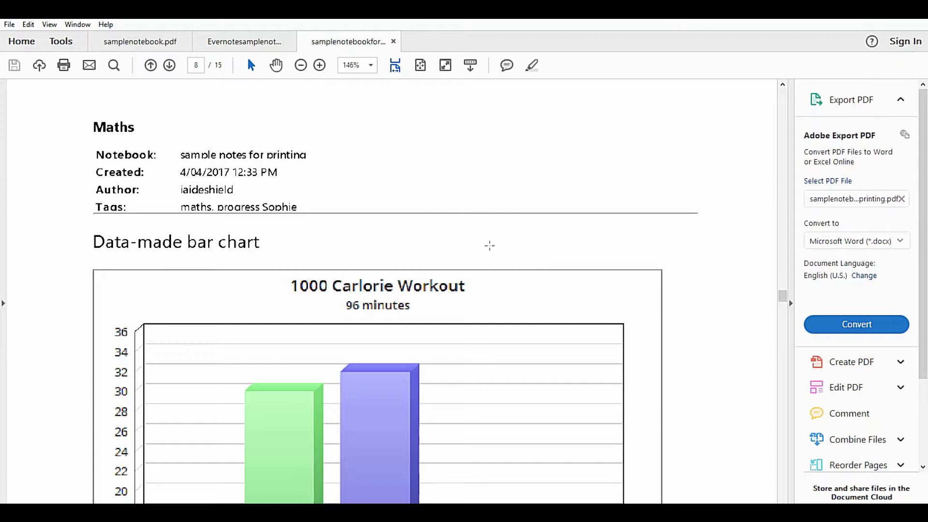
{"action": "scroll", "coordinate": [487, 256], "scroll_direction": "down", "scroll_amount": 3}
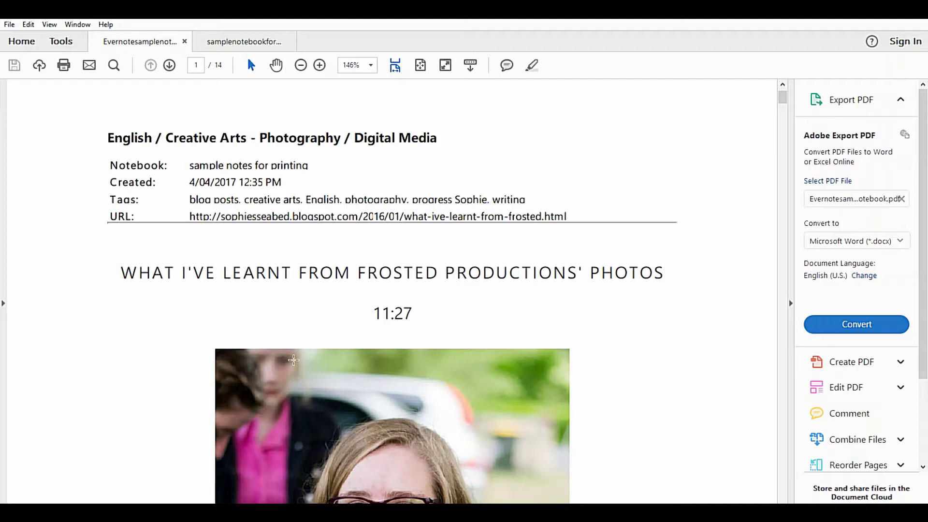
Step: Skim pages 1 to 3 of the 14-page Evernote sample notebook PDF, covering the printed Frosted Productions blog post
{"action": "scroll", "coordinate": [293, 360], "scroll_direction": "down", "scroll_amount": 10}
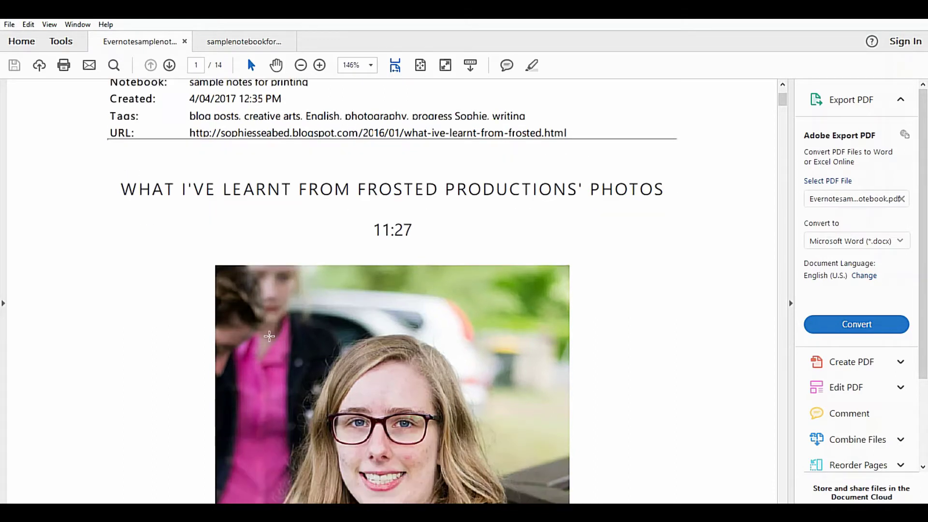
{"action": "scroll", "coordinate": [390, 424], "scroll_direction": "down", "scroll_amount": 15}
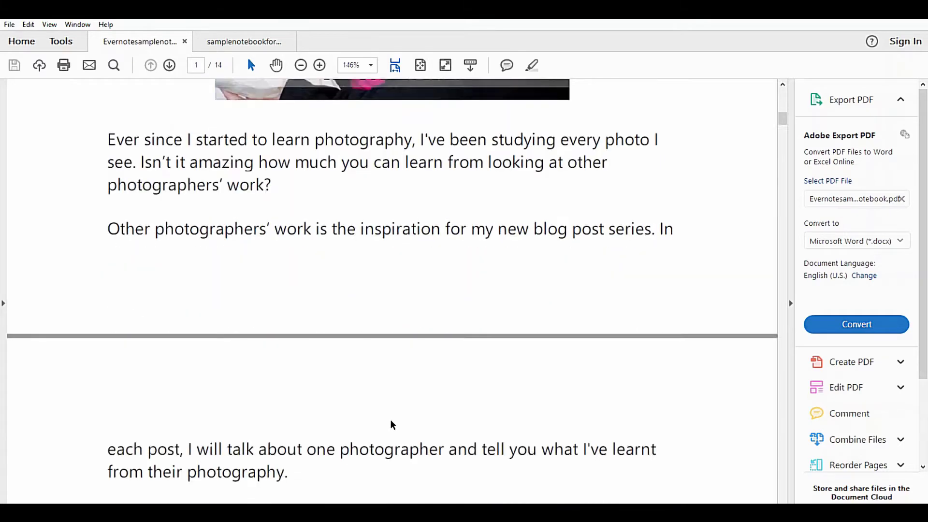
{"action": "scroll", "coordinate": [378, 405], "scroll_direction": "down", "scroll_amount": 18}
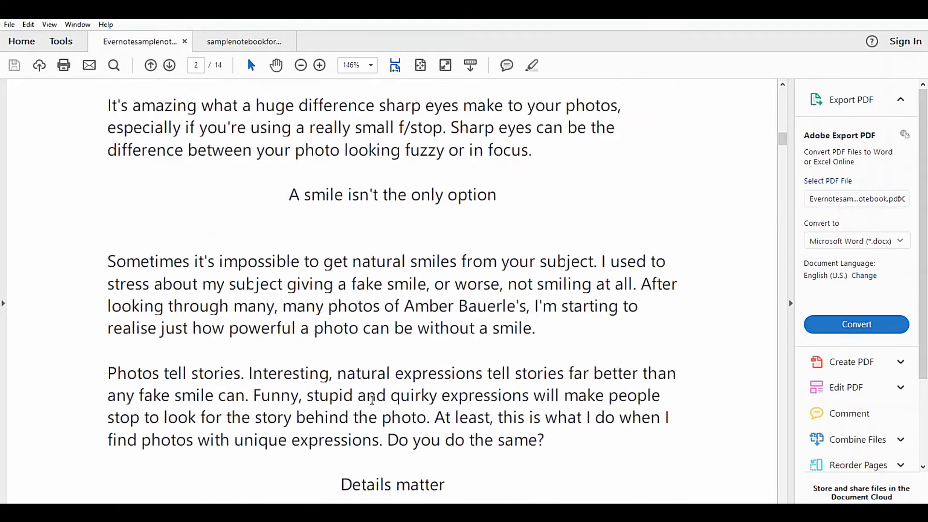
{"action": "scroll", "coordinate": [372, 392], "scroll_direction": "down", "scroll_amount": 12}
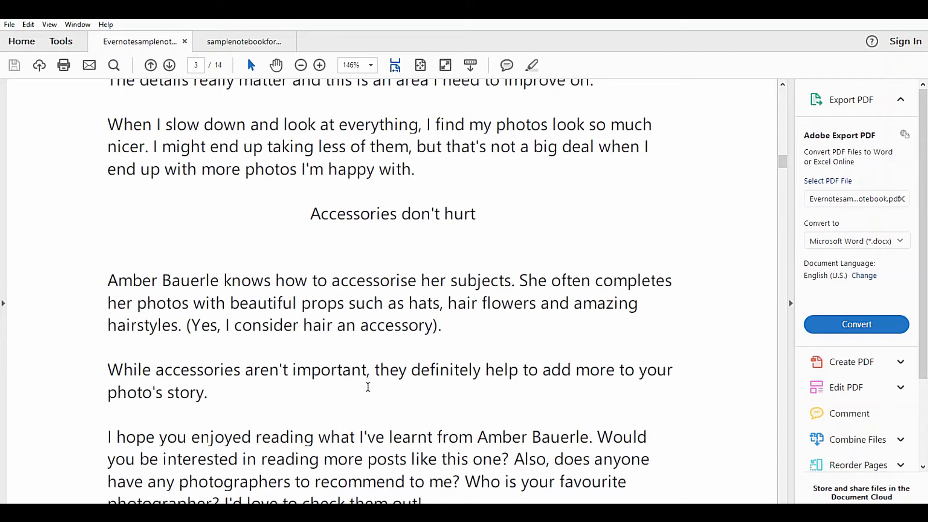
{"action": "scroll", "coordinate": [367, 389], "scroll_direction": "down", "scroll_amount": 2}
{"action": "scroll", "coordinate": [368, 390], "scroll_direction": "up", "scroll_amount": 4}
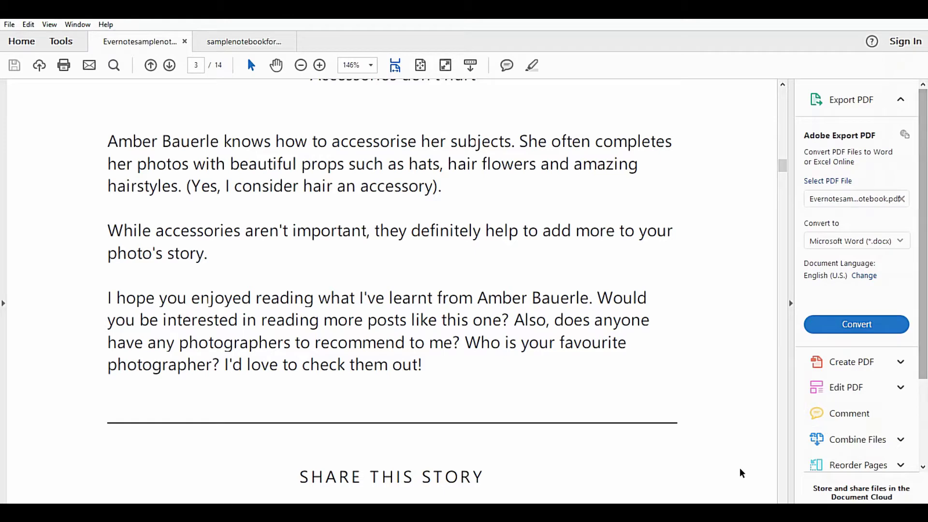
Step: Switch back to Evernote with the notes of the sample notes for printing notebook selected
{"action": "mouse_move", "coordinate": [583, 512]}
{"action": "left_click", "coordinate": [568, 498]}
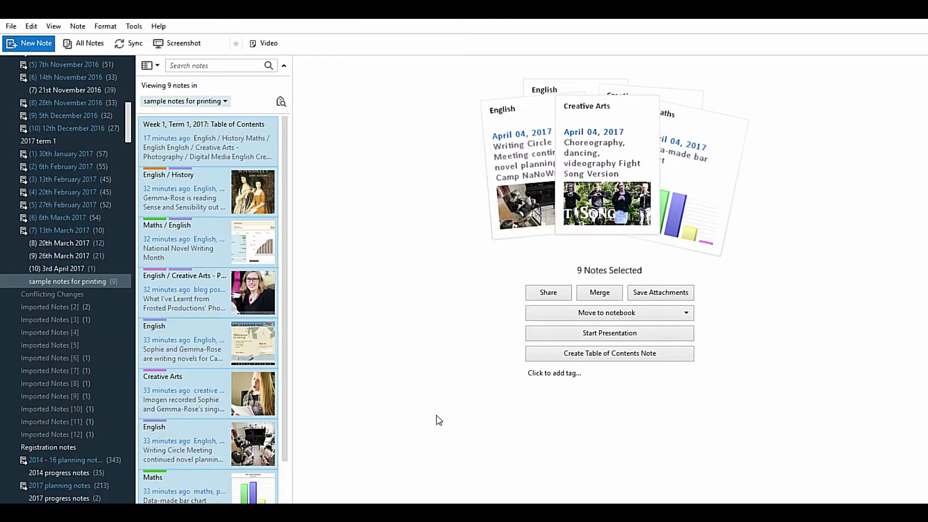